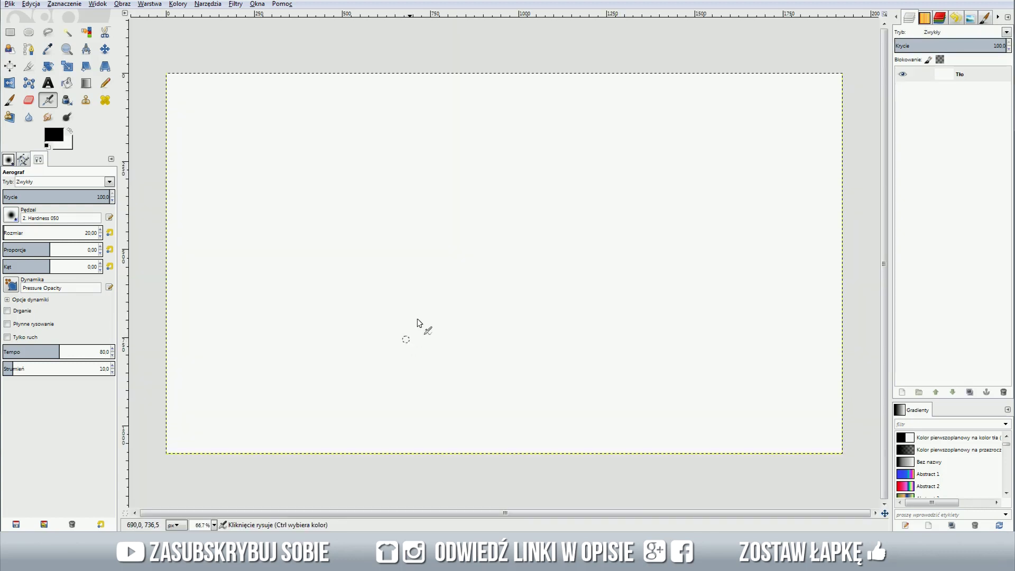
# - Invert the white Tło background layer to solid black with Kolory > Inwersja
pyautogui.click(957, 77)
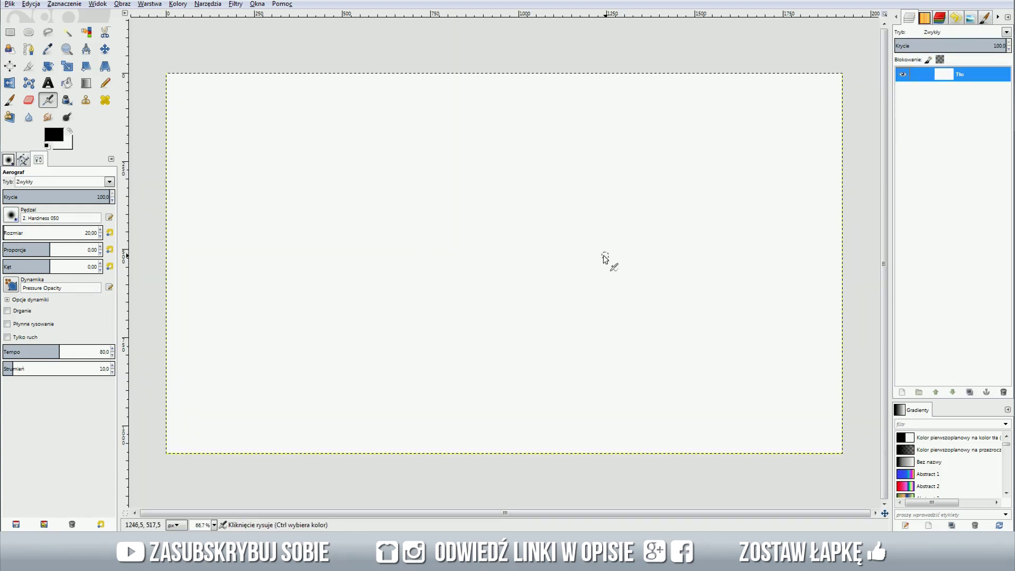
pyautogui.click(178, 4)
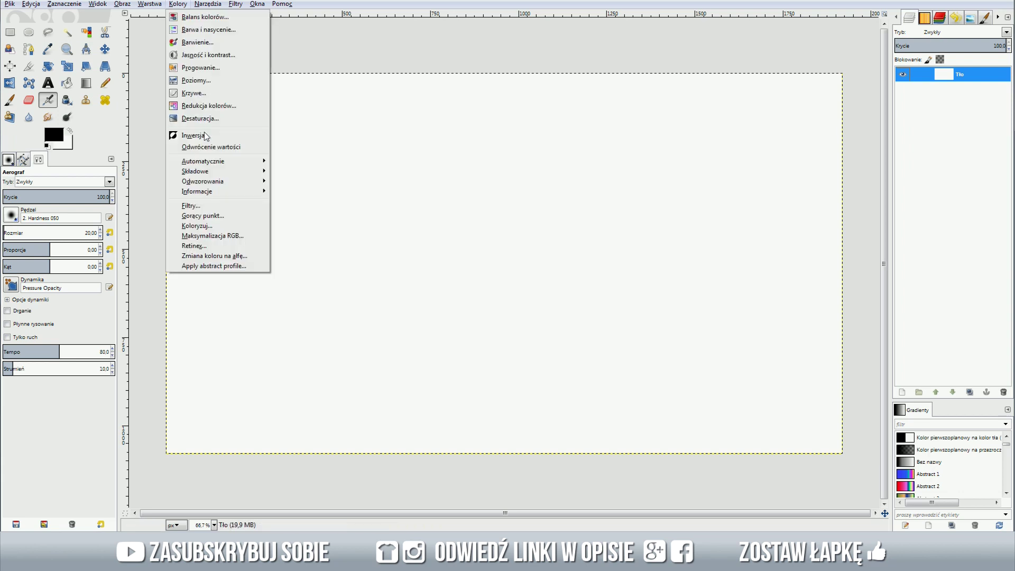
pyautogui.click(204, 131)
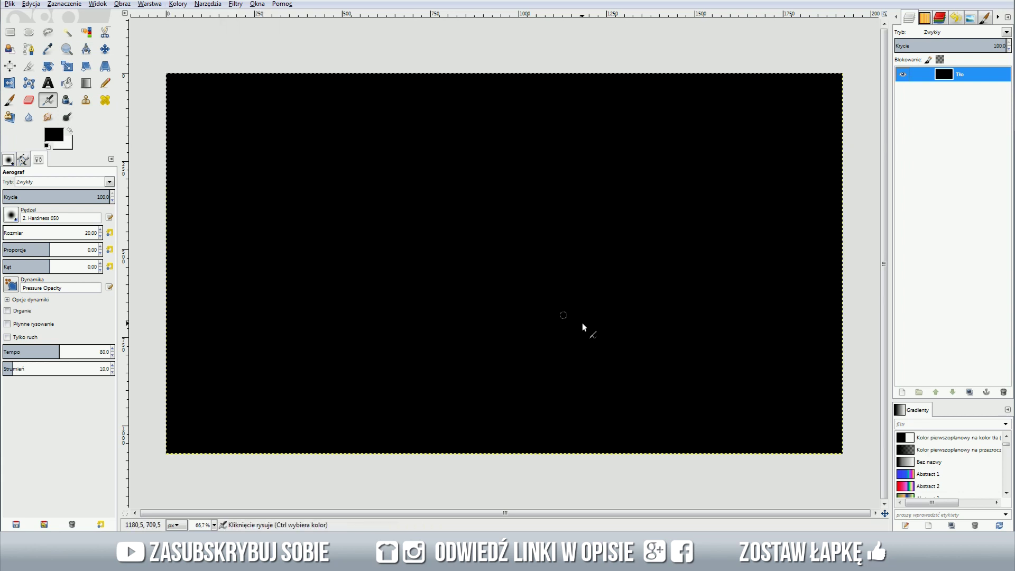
pyautogui.click(47, 85)
# - Draw a full-canvas text box, type CZARNY and colour it white
pyautogui.moveTo(485, 288); pyautogui.dragTo(167, 76)
pyautogui.moveTo(493, 304); pyautogui.dragTo(841, 453)
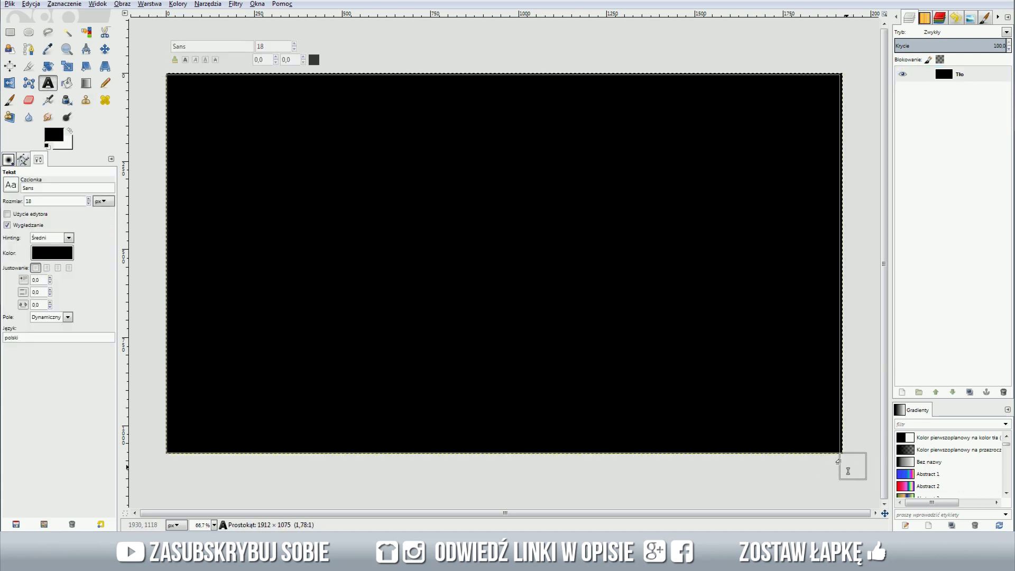
pyautogui.write('CZarny')
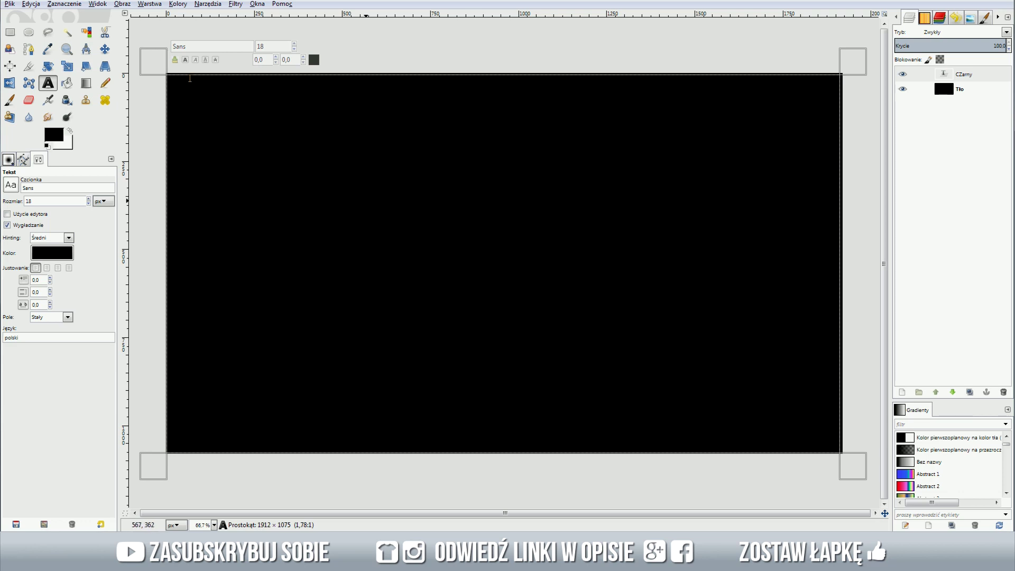
pyautogui.moveTo(189, 78); pyautogui.dragTo(168, 78)
pyautogui.click(314, 59)
pyautogui.click(171, 126)
pyautogui.click(182, 167)
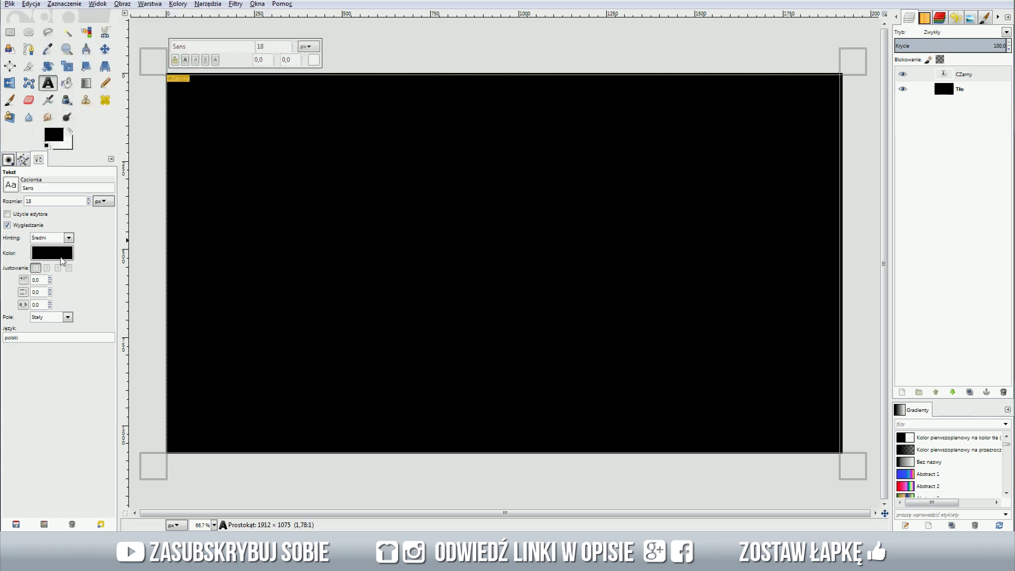
# - Centre-justify the text, set the HACKED font and enlarge it to about 220
pyautogui.click(58, 268)
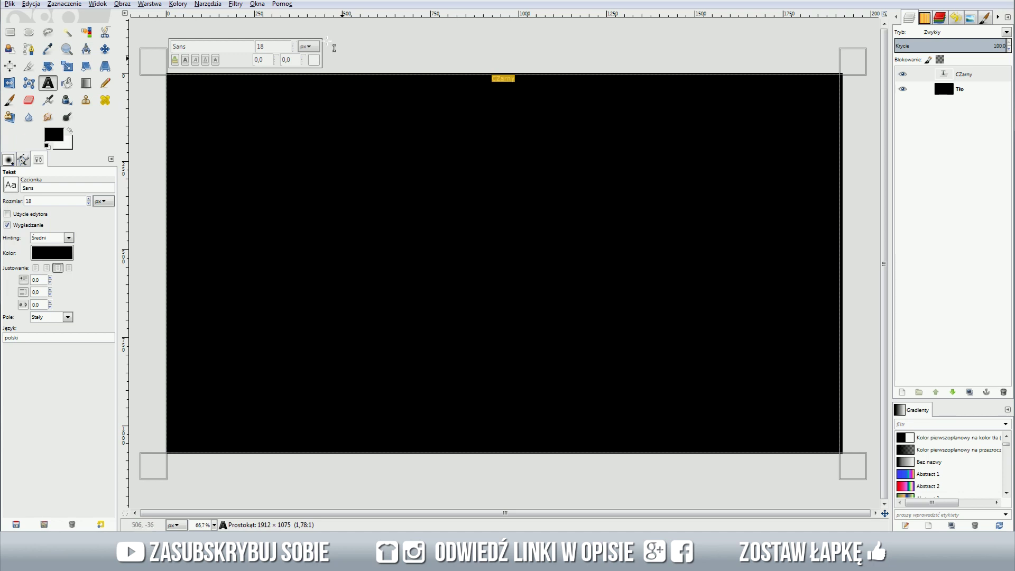
pyautogui.write('122')
pyautogui.press('Return')
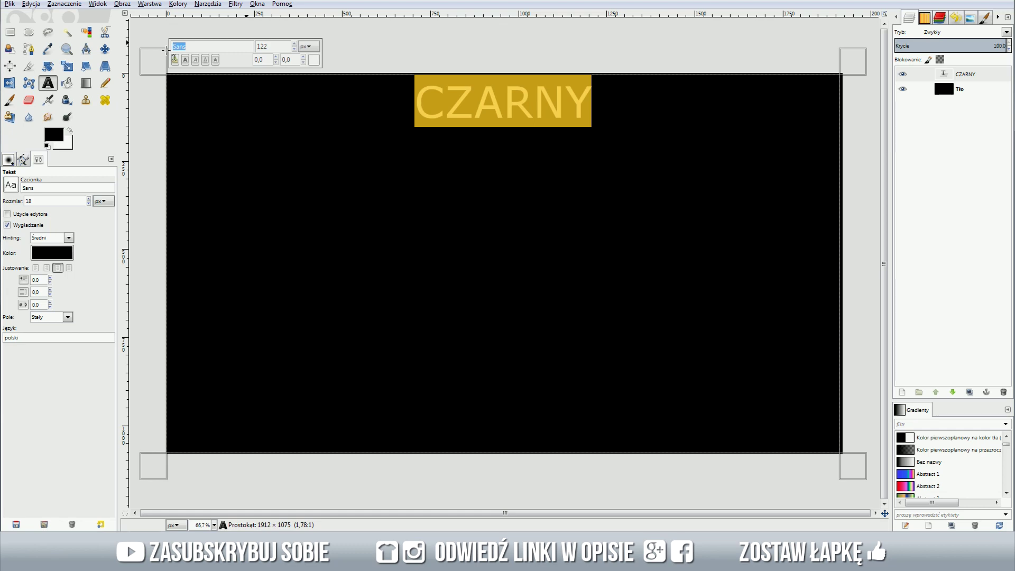
pyautogui.write('ha')
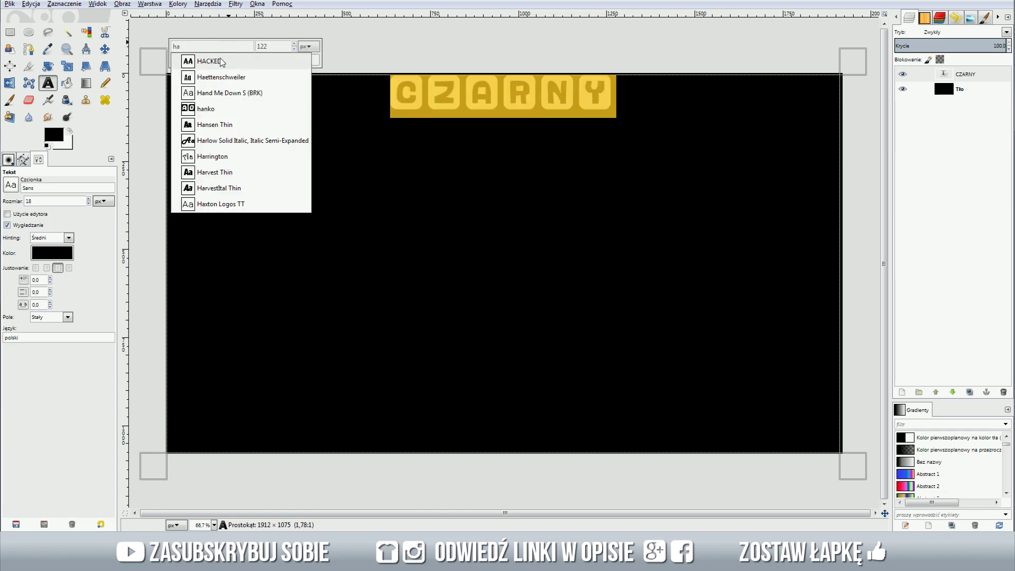
pyautogui.click(227, 60)
pyautogui.moveTo(294, 44); pyautogui.dragTo(321, 104)
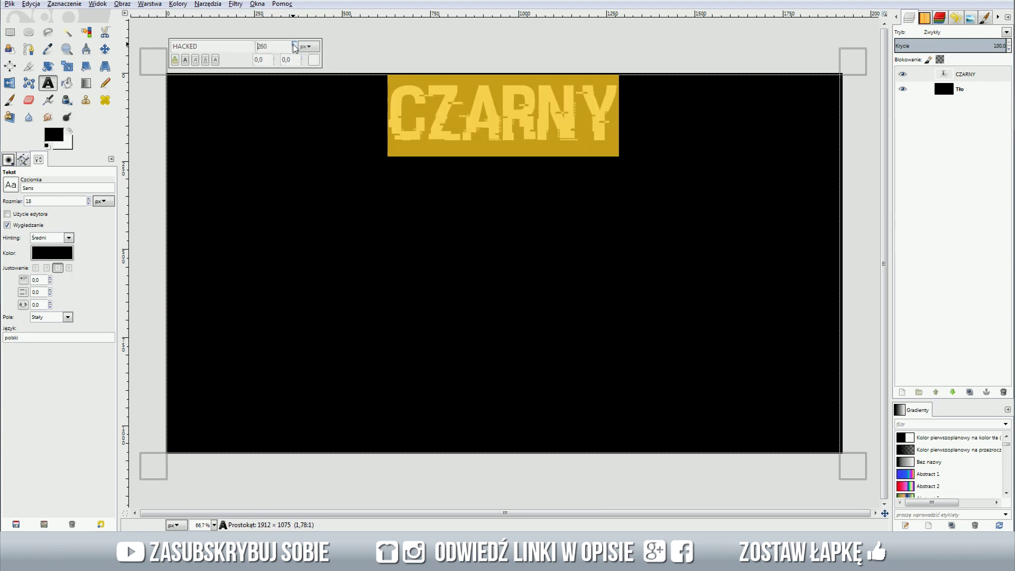
pyautogui.click(337, 153)
# - Add four newlines above CZARNY to place it mid-canvas, then select its layer
pyautogui.press('Return')
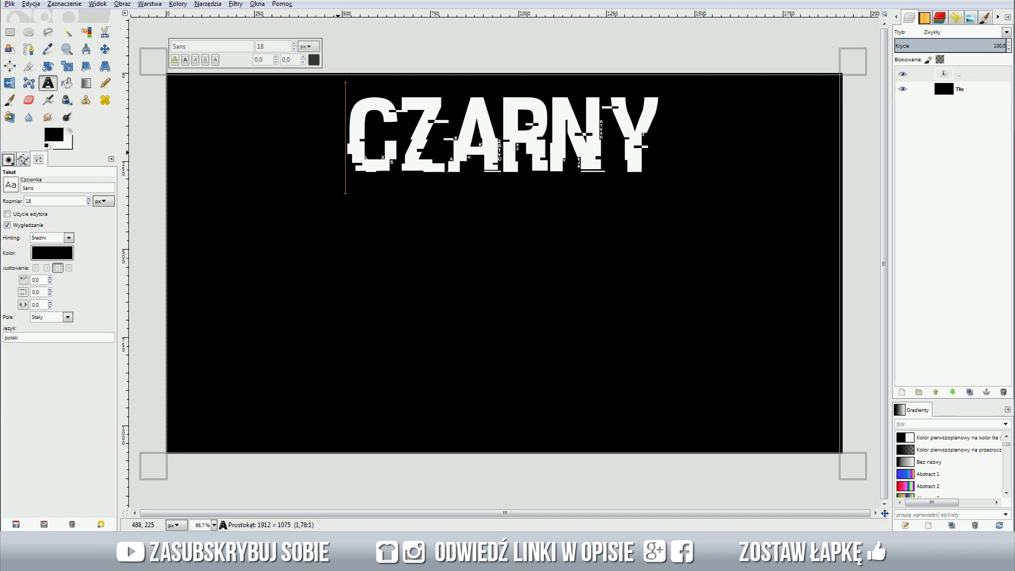
pyautogui.press('Return')
pyautogui.press('Return')
pyautogui.press('Return')
pyautogui.press('Return')
pyautogui.press('Return')
pyautogui.press('Return')
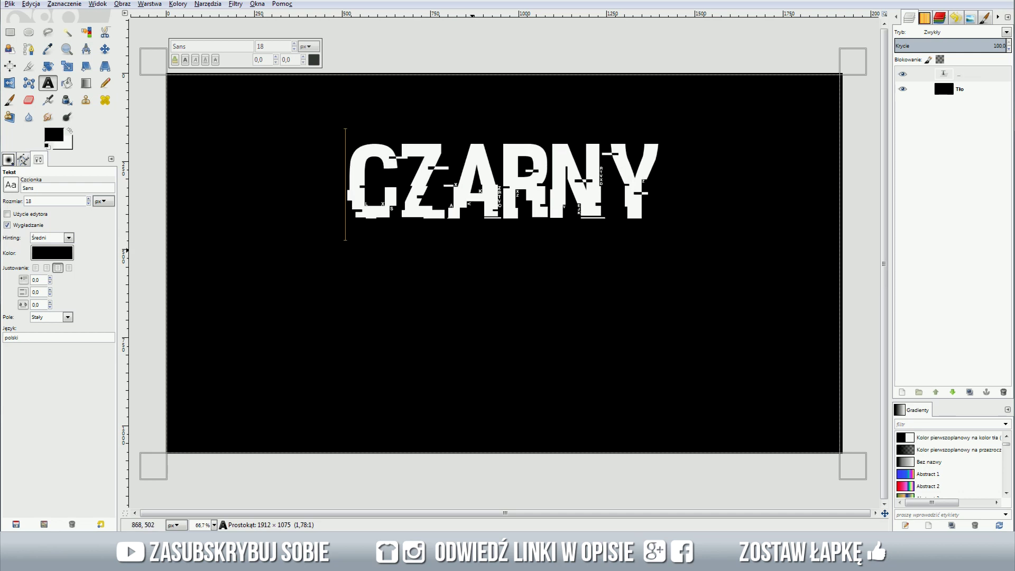
pyautogui.press('Return')
pyautogui.press('Return')
pyautogui.press('Return')
pyautogui.press('Return')
pyautogui.press('Return')
pyautogui.press('Return')
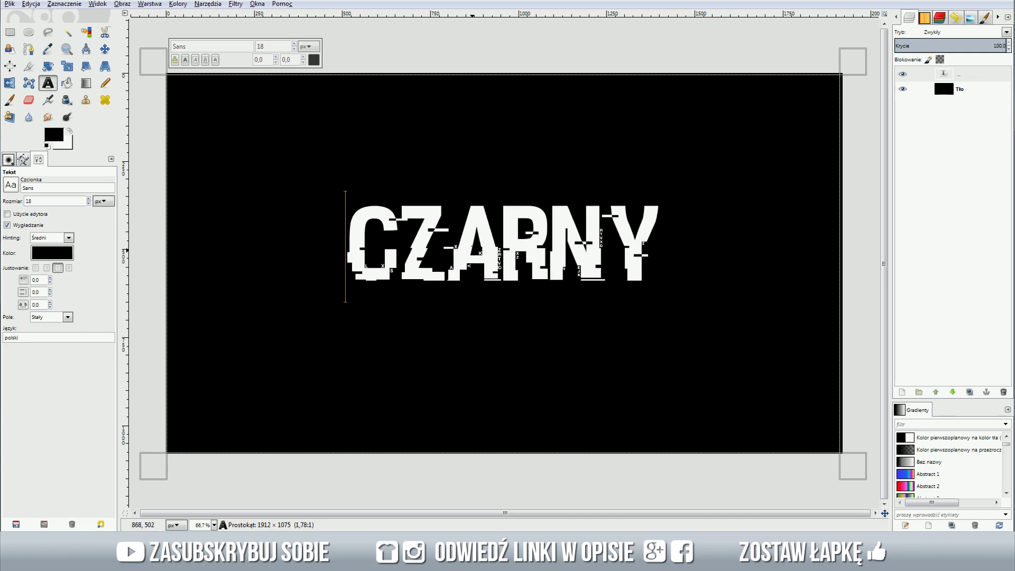
pyautogui.press('Return')
pyautogui.press('Return')
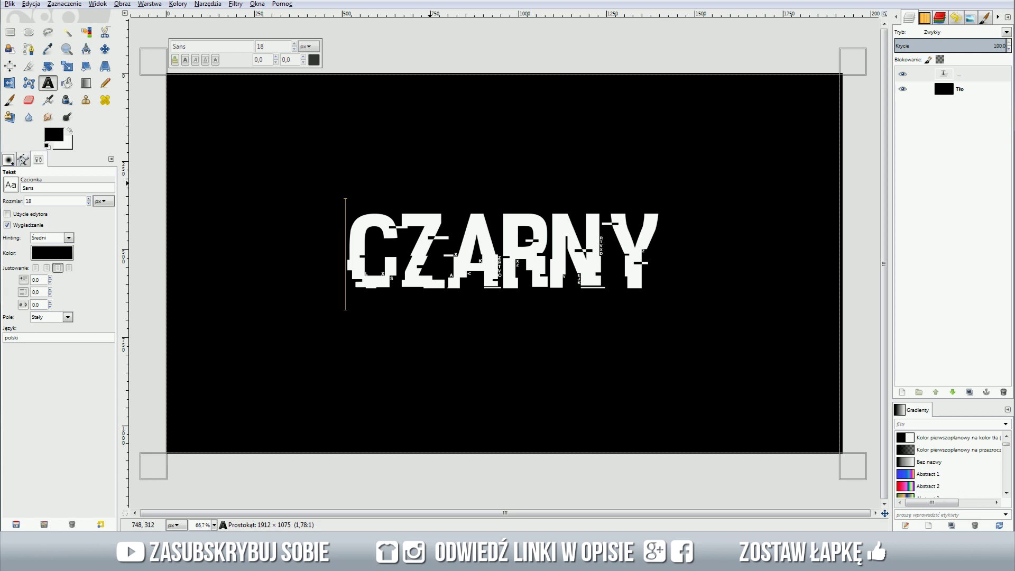
pyautogui.click(931, 71)
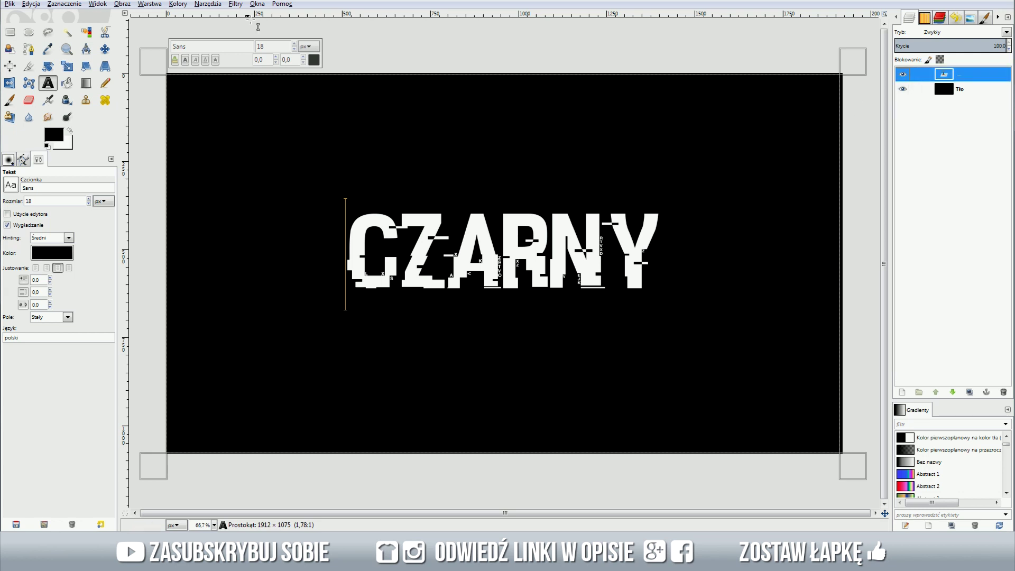
# - Apply the Wind filter in Blast style on both edges, threshold 3, strength 5
pyautogui.click(235, 5)
pyautogui.moveTo(262, 75)
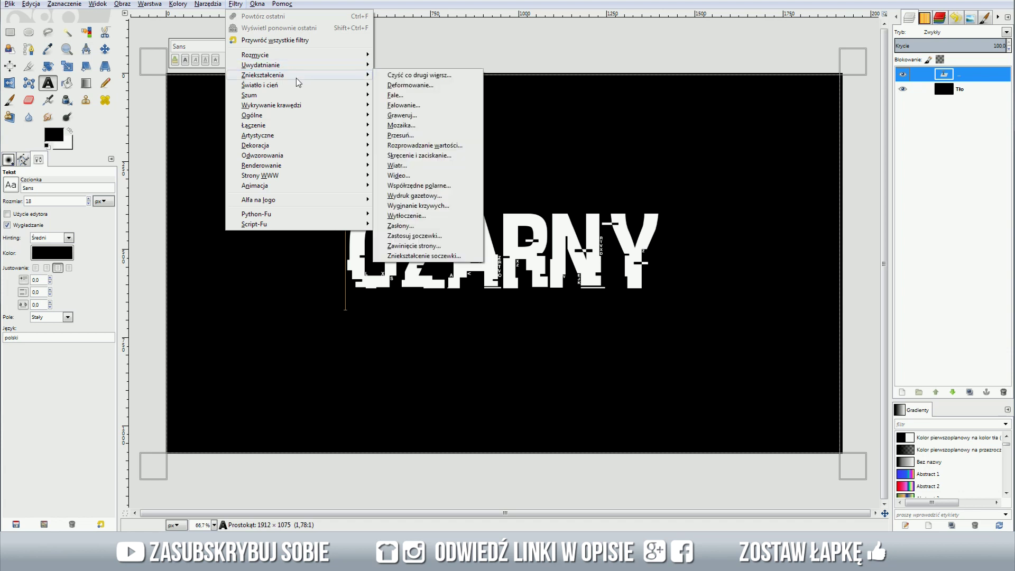
pyautogui.click(432, 165)
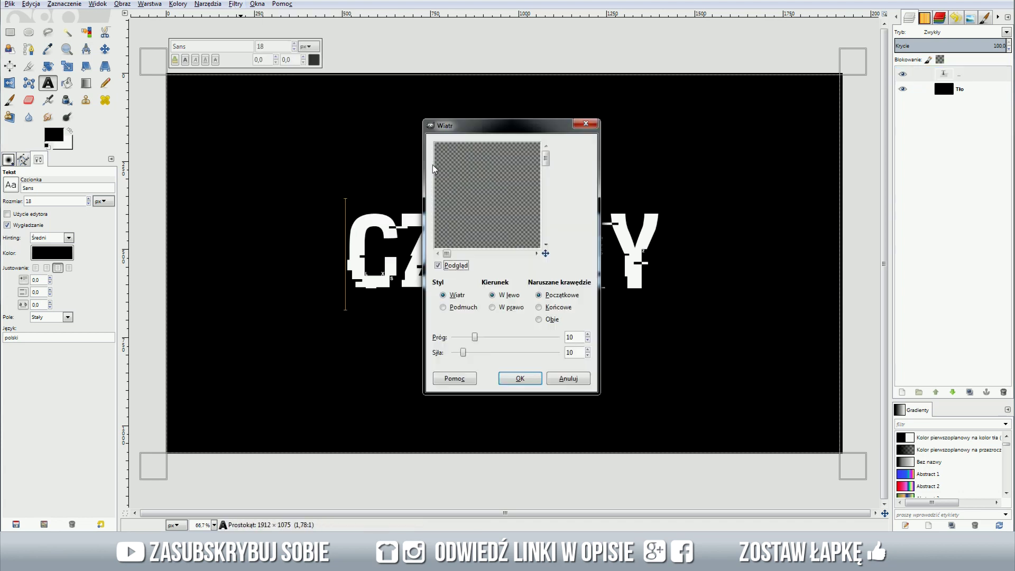
pyautogui.moveTo(548, 259); pyautogui.dragTo(554, 264)
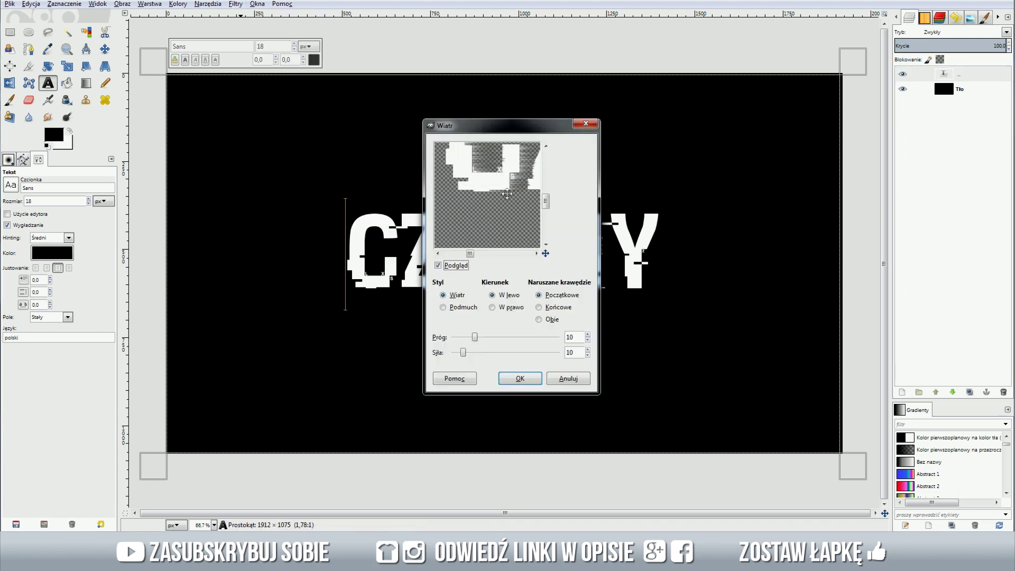
pyautogui.click(458, 307)
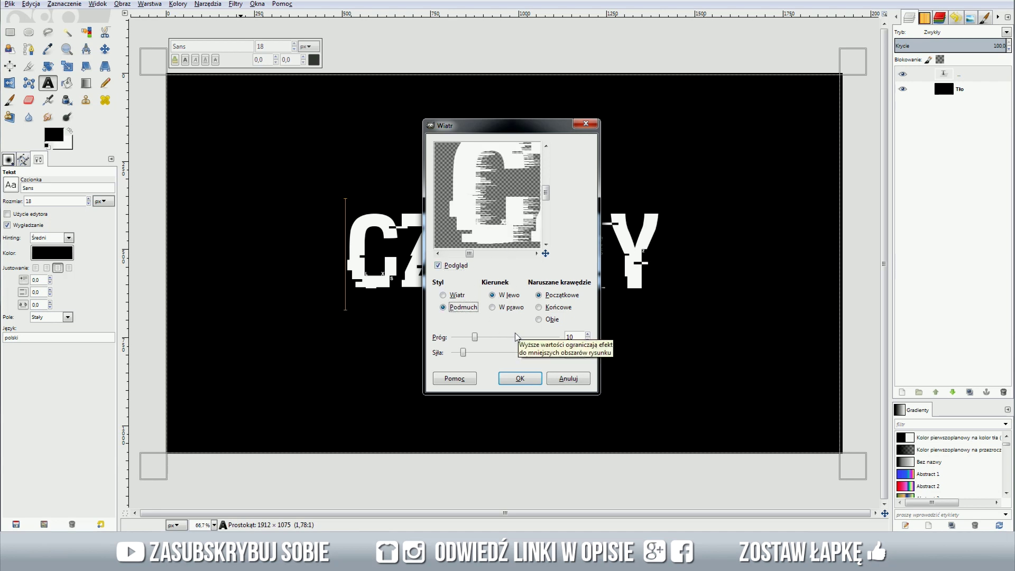
pyautogui.click(551, 319)
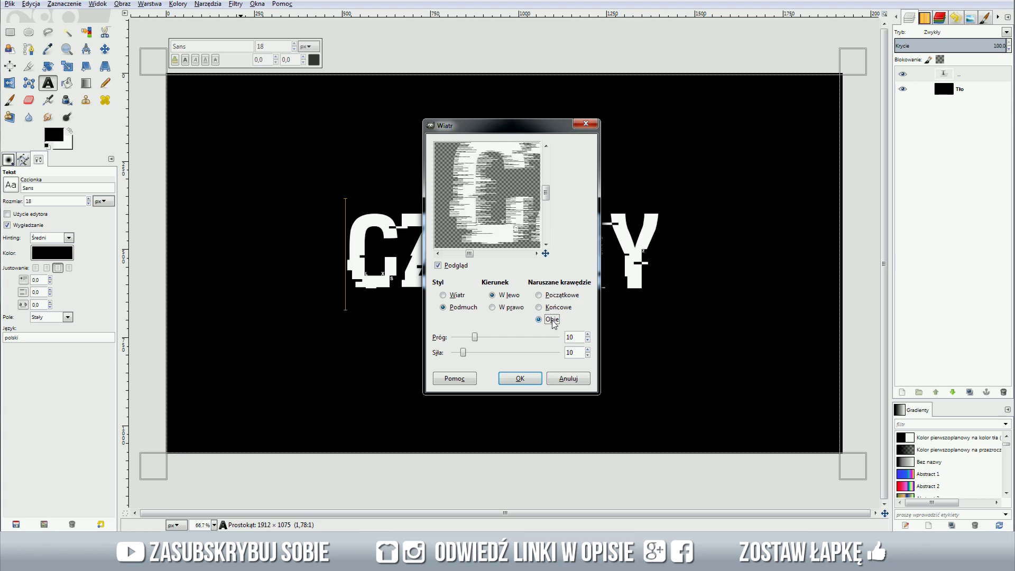
pyautogui.doubleClick(587, 339)
pyautogui.doubleClick(587, 340)
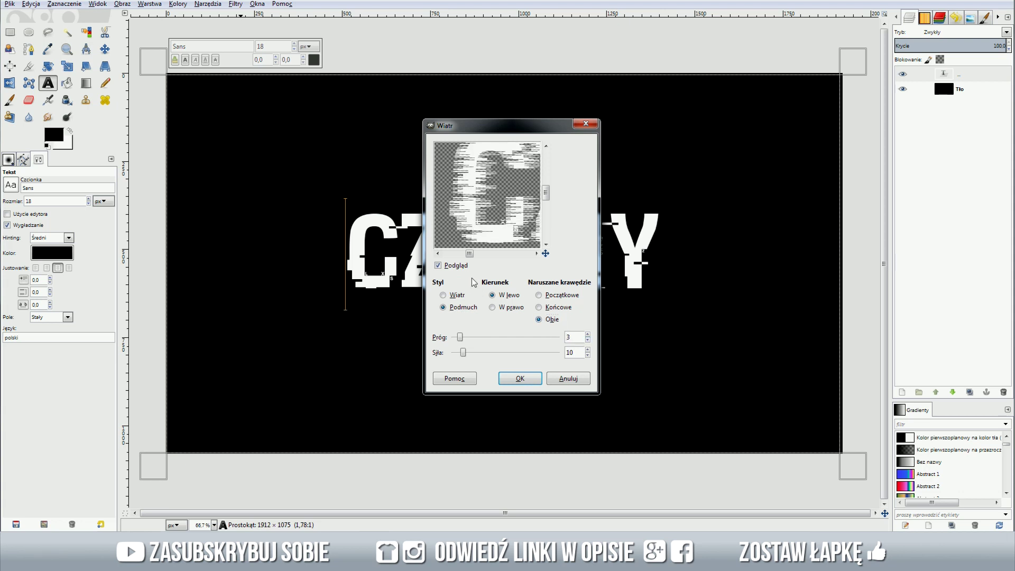
pyautogui.tripleClick(588, 355)
pyautogui.moveTo(478, 247); pyautogui.dragTo(423, 222)
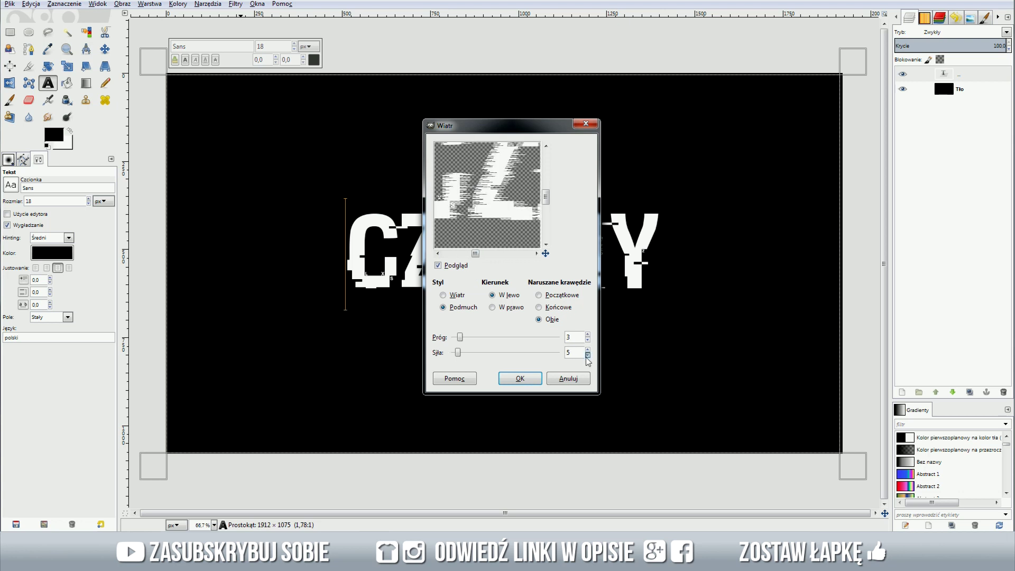
pyautogui.moveTo(475, 212); pyautogui.dragTo(514, 242)
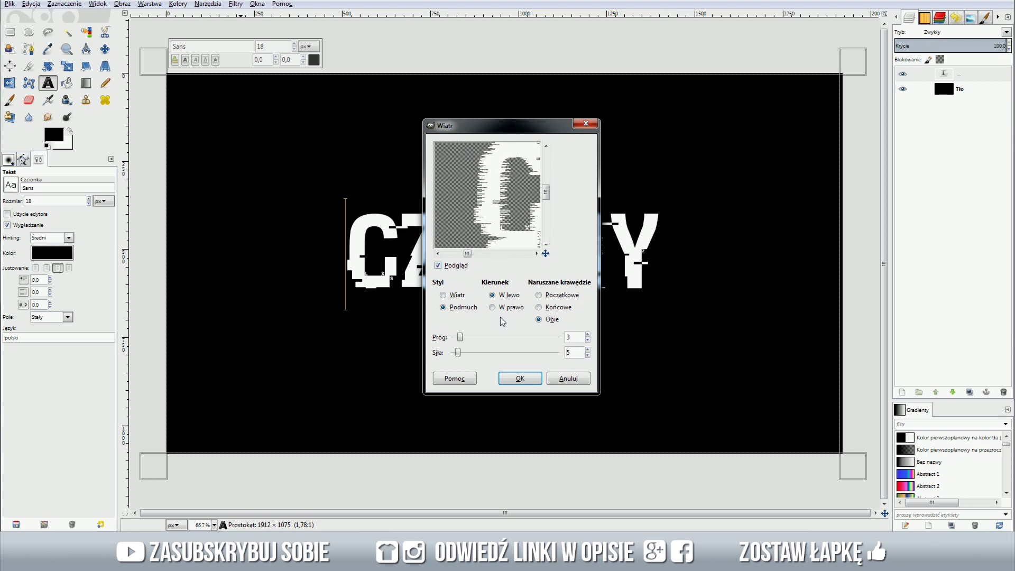
pyautogui.click(520, 378)
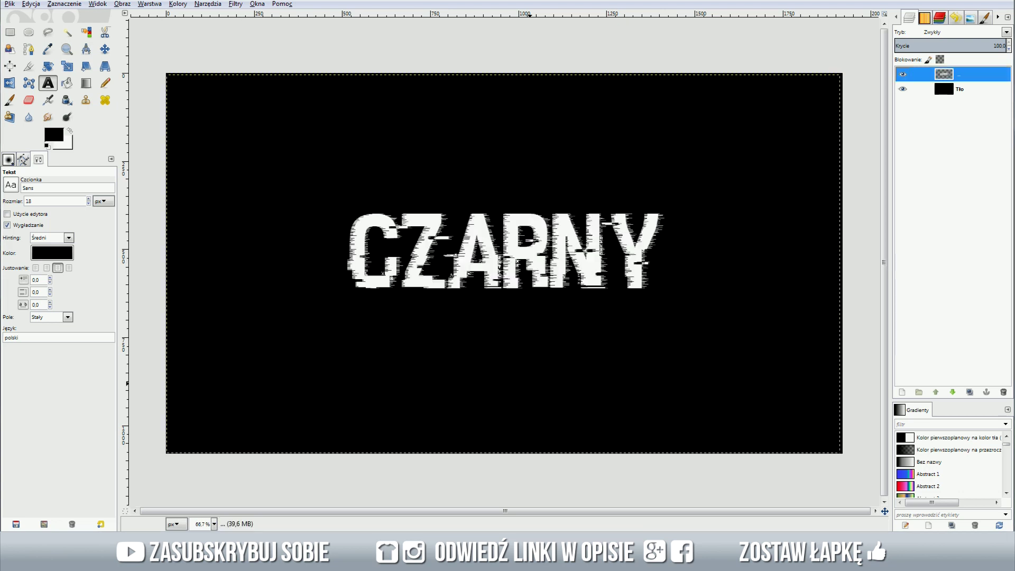
# - Duplicate the text layer and set green and blue Levels output to 0 on the lower copy
pyautogui.click(970, 392)
pyautogui.click(973, 89)
pyautogui.click(177, 4)
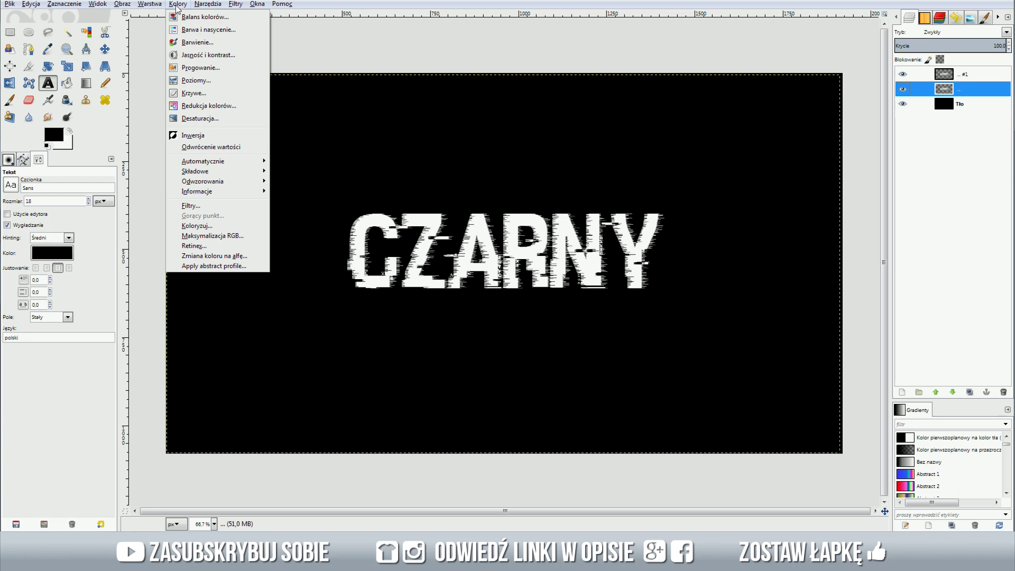
pyautogui.click(190, 80)
pyautogui.click(176, 22)
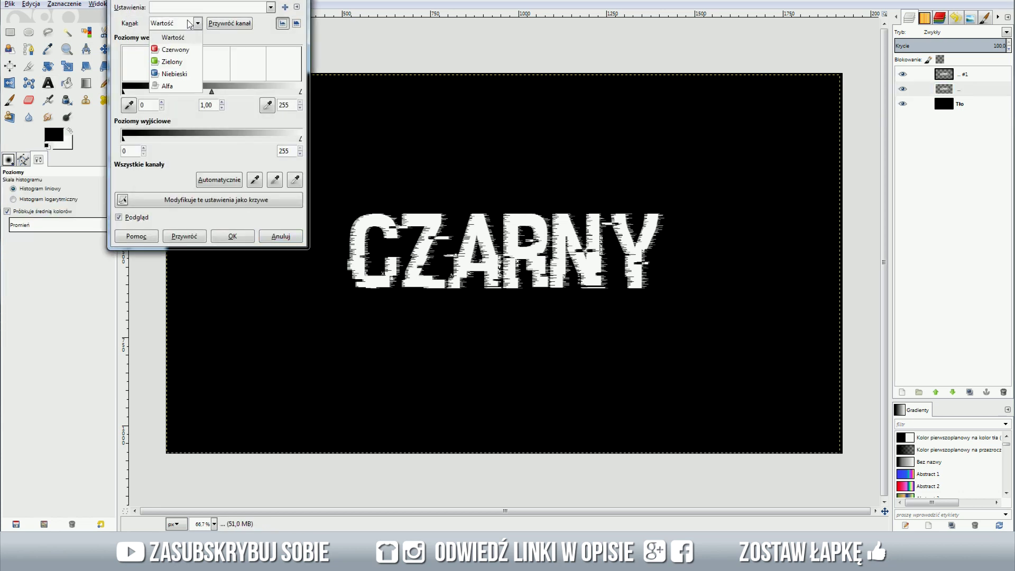
pyautogui.click(174, 61)
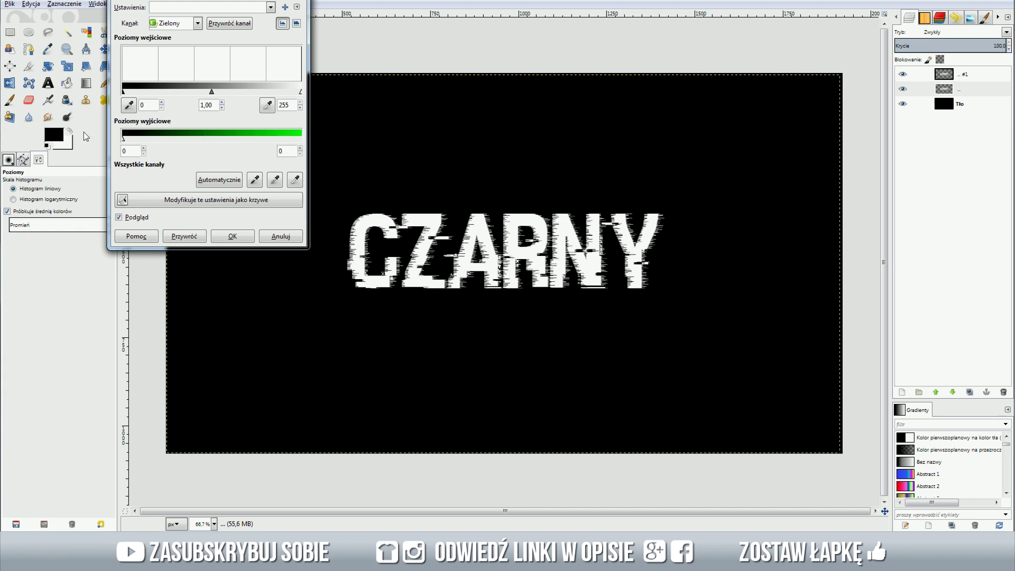
pyautogui.click(168, 26)
pyautogui.click(174, 72)
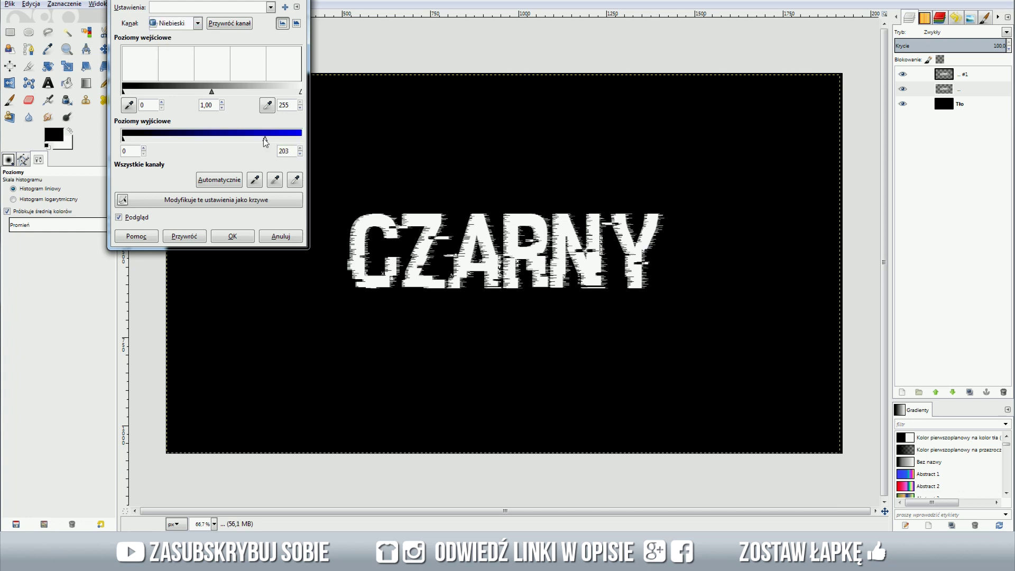
pyautogui.click(231, 236)
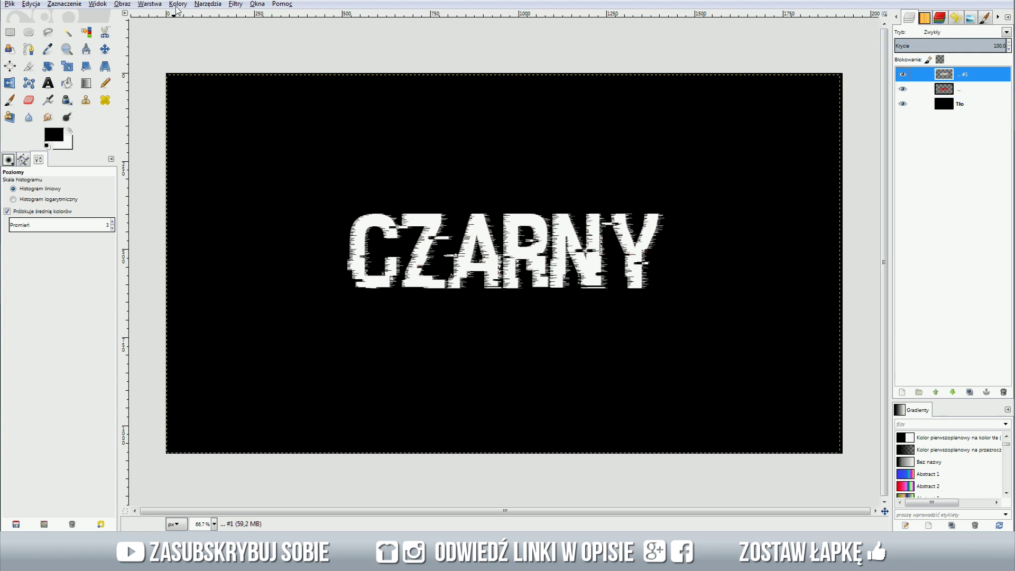
# - Set red Levels output to 0 on the top copy #1, turning it cyan
pyautogui.click(178, 4)
pyautogui.click(194, 80)
pyautogui.click(191, 24)
pyautogui.click(184, 44)
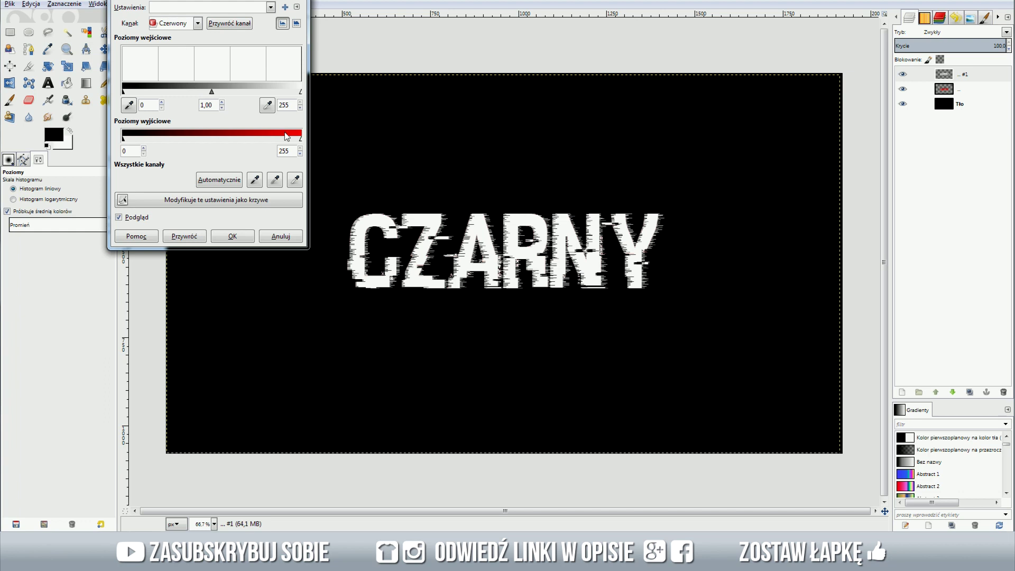
pyautogui.moveTo(286, 136); pyautogui.dragTo(123, 136)
pyautogui.click(232, 237)
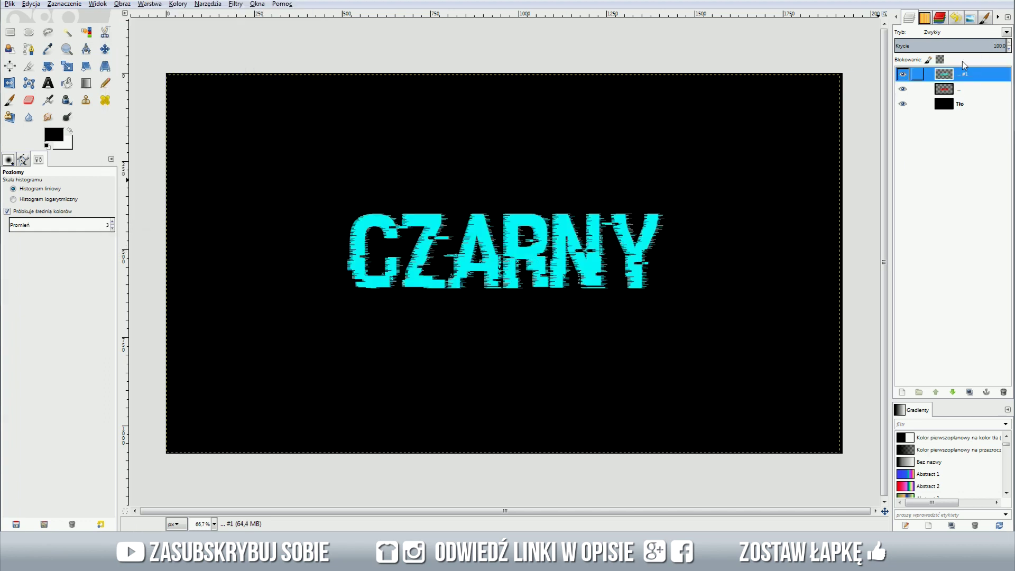
# - Set the cyan copy to Addition mode and offset it by 5, -4
pyautogui.click(1007, 33)
pyautogui.click(947, 127)
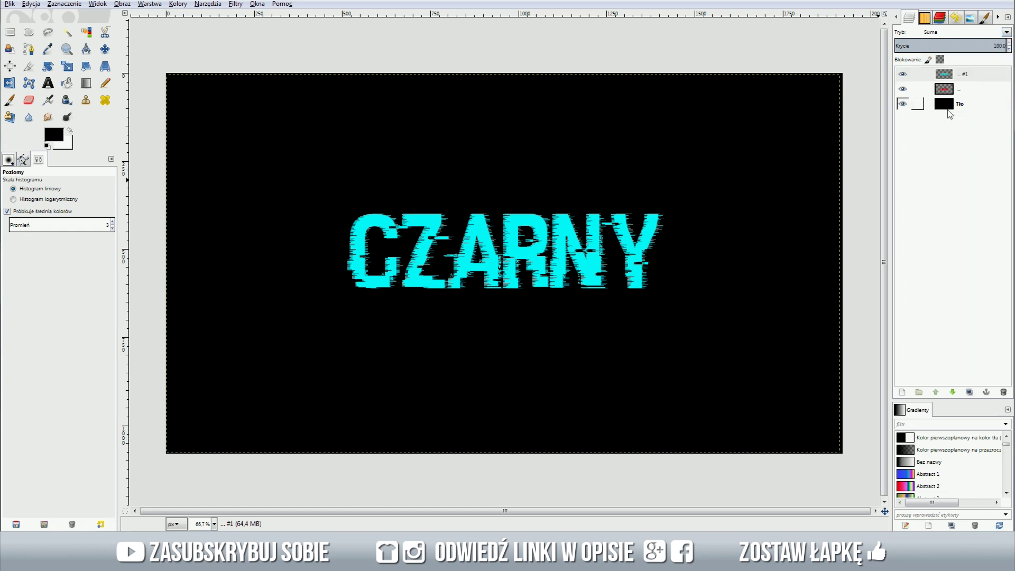
pyautogui.click(105, 49)
pyautogui.press('1')
pyautogui.click(596, 214)
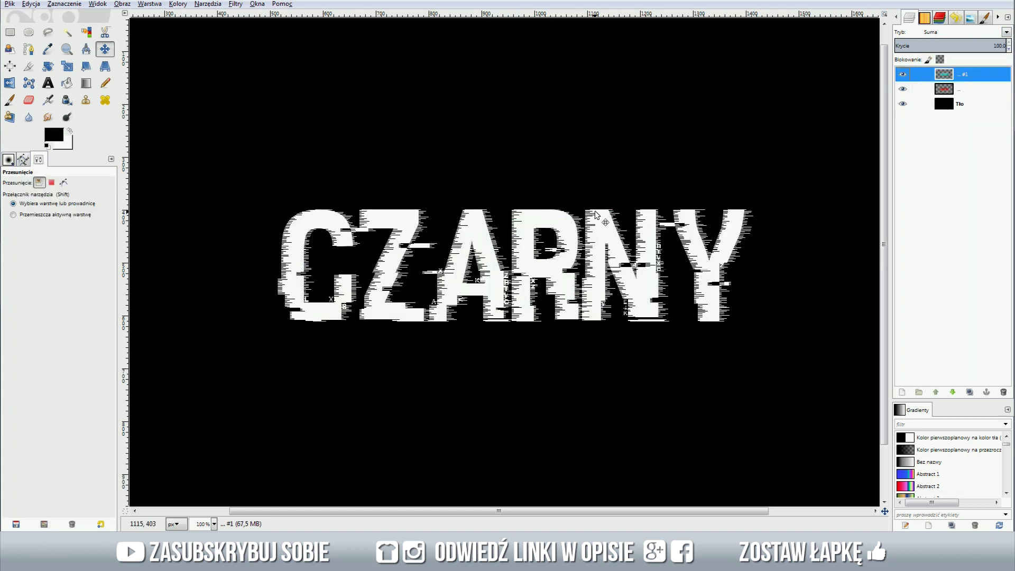
pyautogui.keyDown('ctrl'); pyautogui.scroll(1, 594, 210); pyautogui.keyUp('ctrl')
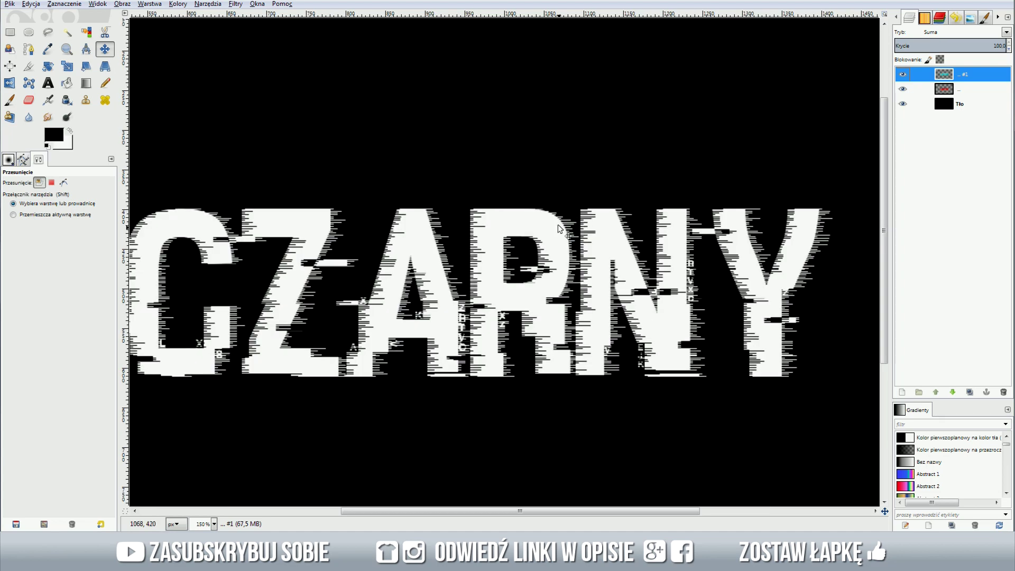
pyautogui.click(496, 228)
pyautogui.moveTo(497, 228); pyautogui.dragTo(500, 225)
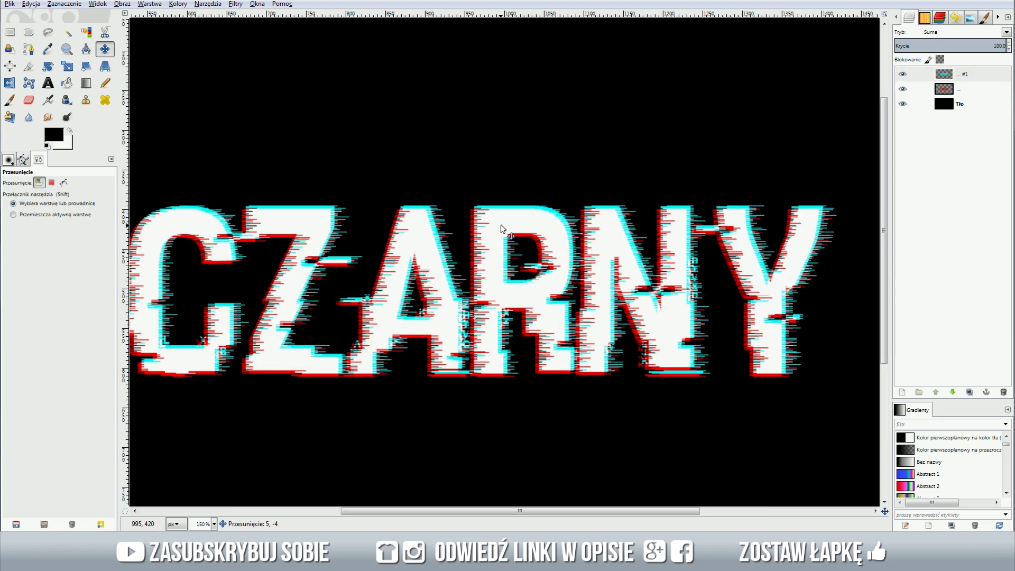
# - Compare fitted and close-up views to check the red/cyan fringes
pyautogui.hotkey('shift', 'ctrl', 'j')
pyautogui.press('`')
pyautogui.hotkey('shift', 'ctrl', 'j')
pyautogui.press('`')
pyautogui.click(507, 210)
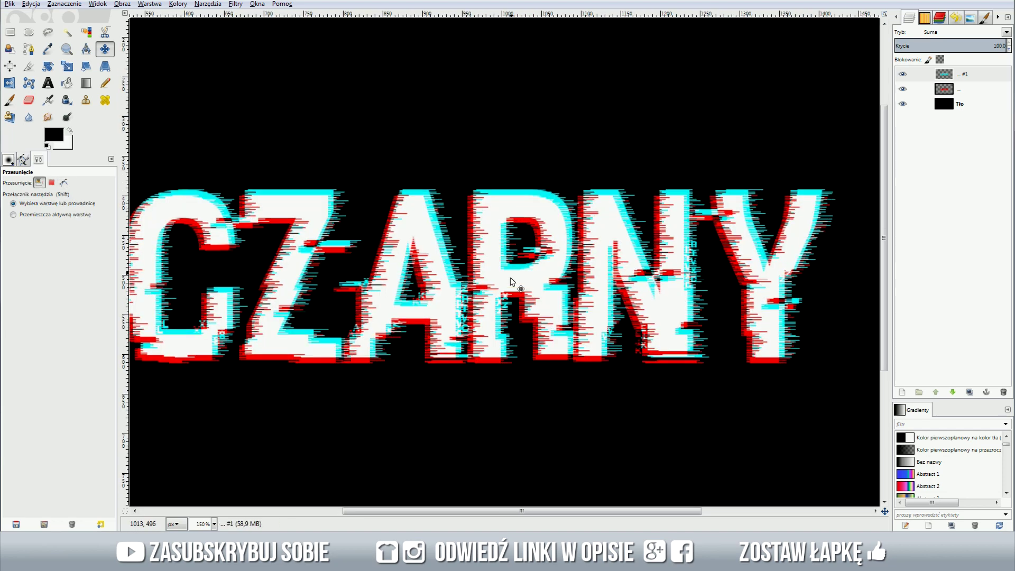
pyautogui.hotkey('shift', 'ctrl', 'j')
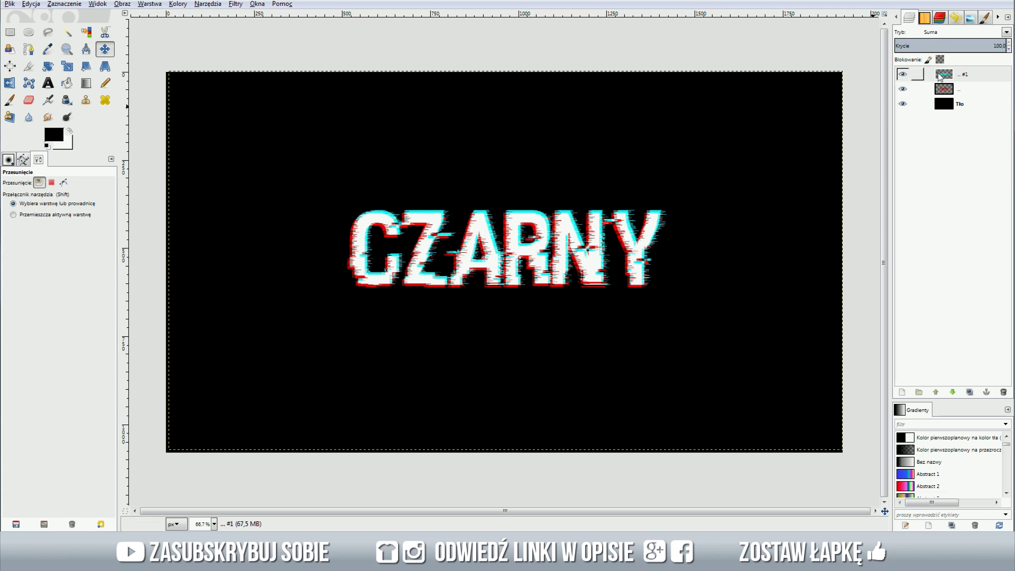
# - Create a Widoczny layer from visible and delete both old text copies
pyautogui.rightClick(937, 75)
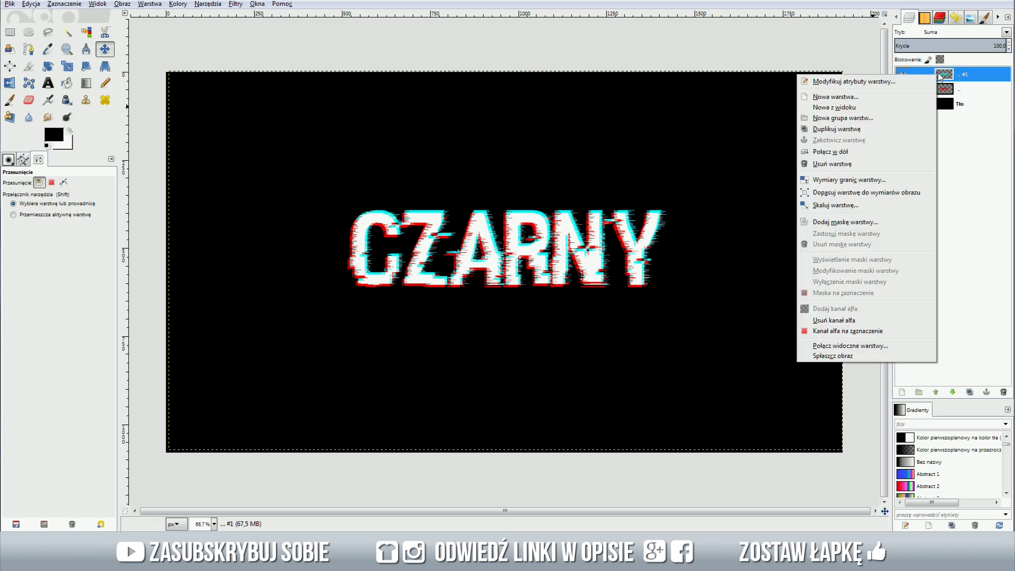
pyautogui.click(845, 107)
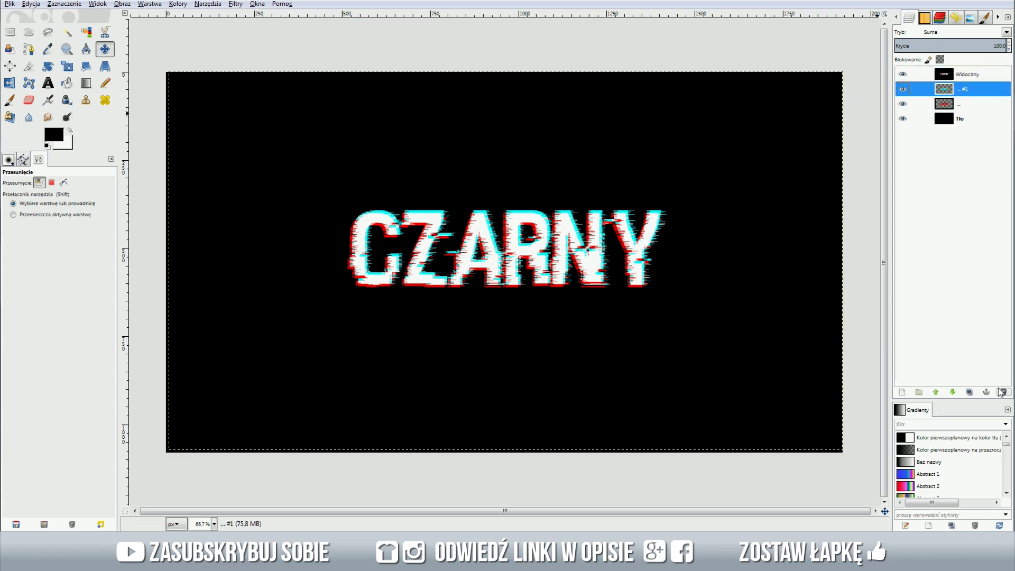
pyautogui.click(1002, 391)
pyautogui.click(1002, 392)
# - Apply Color to Alpha with black on Widoczny, then hide Tło to check transparency
pyautogui.click(950, 81)
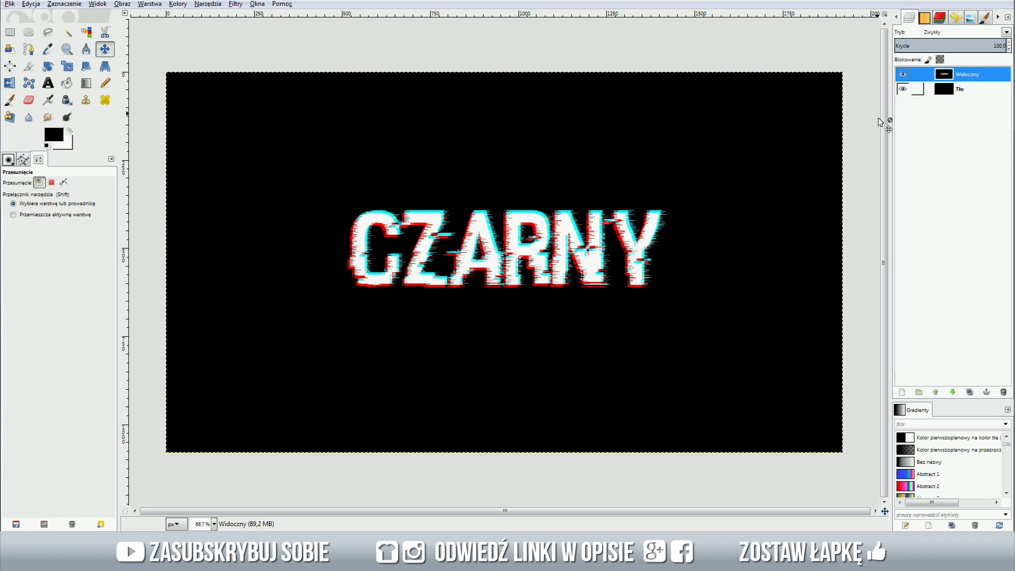
pyautogui.click(177, 4)
pyautogui.click(214, 256)
pyautogui.click(512, 322)
pyautogui.moveTo(480, 275); pyautogui.dragTo(480, 299)
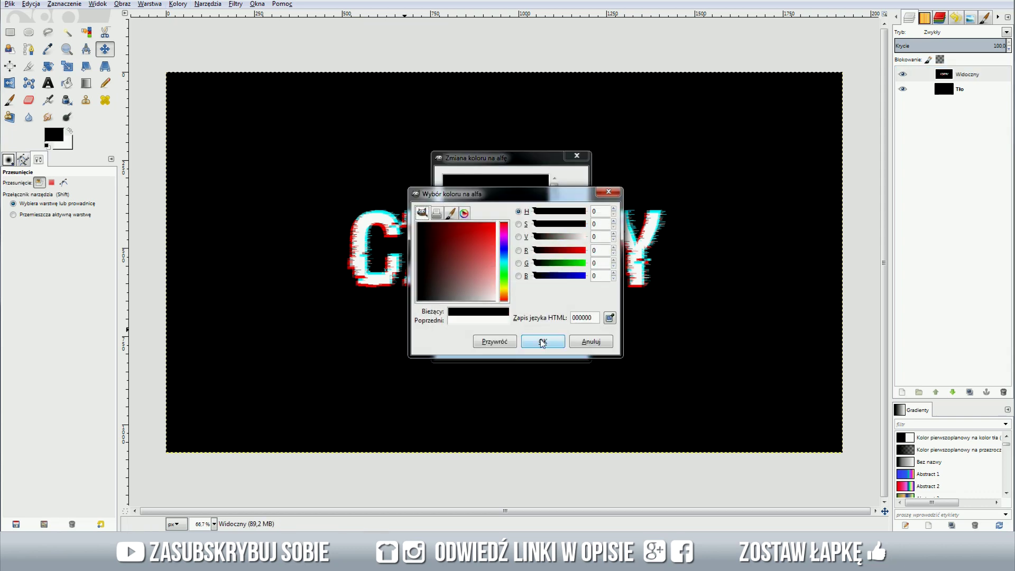
pyautogui.click(542, 338)
pyautogui.moveTo(554, 286); pyautogui.dragTo(553, 288)
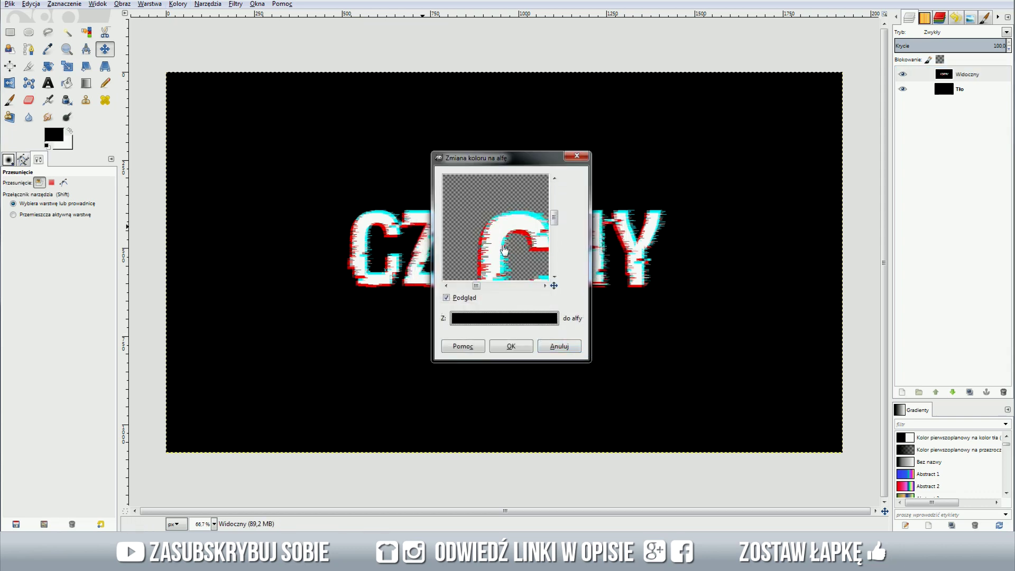
pyautogui.click(511, 344)
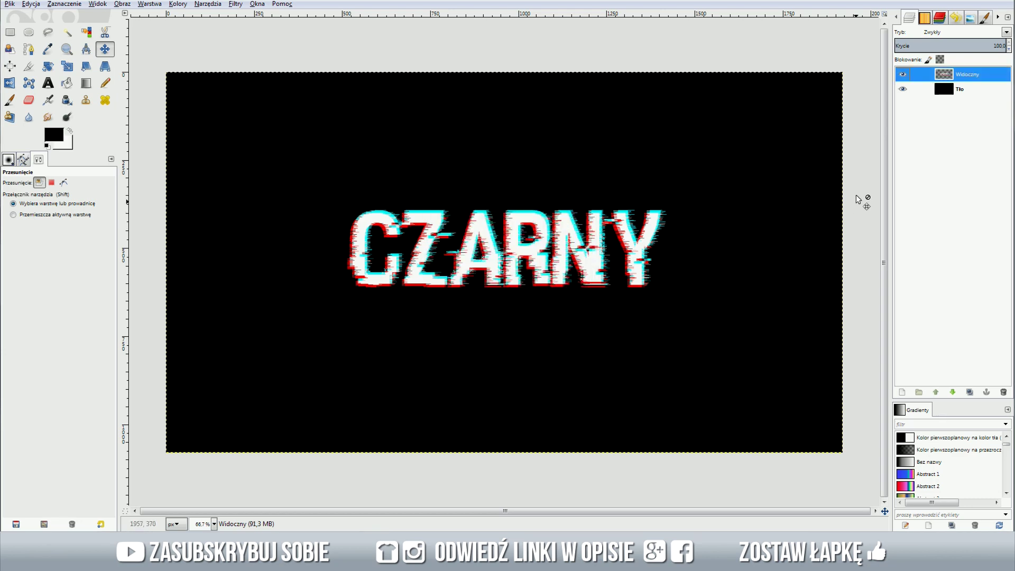
pyautogui.click(902, 89)
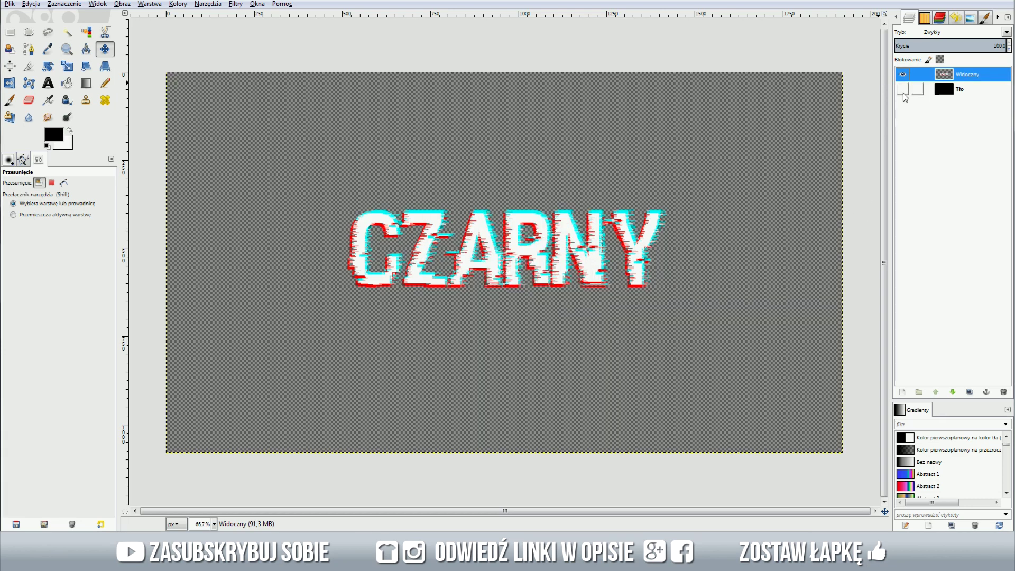
# - Apply HSV Noise to Tło with hue 180, saturation 255 and value 255
pyautogui.click(902, 89)
pyautogui.click(943, 88)
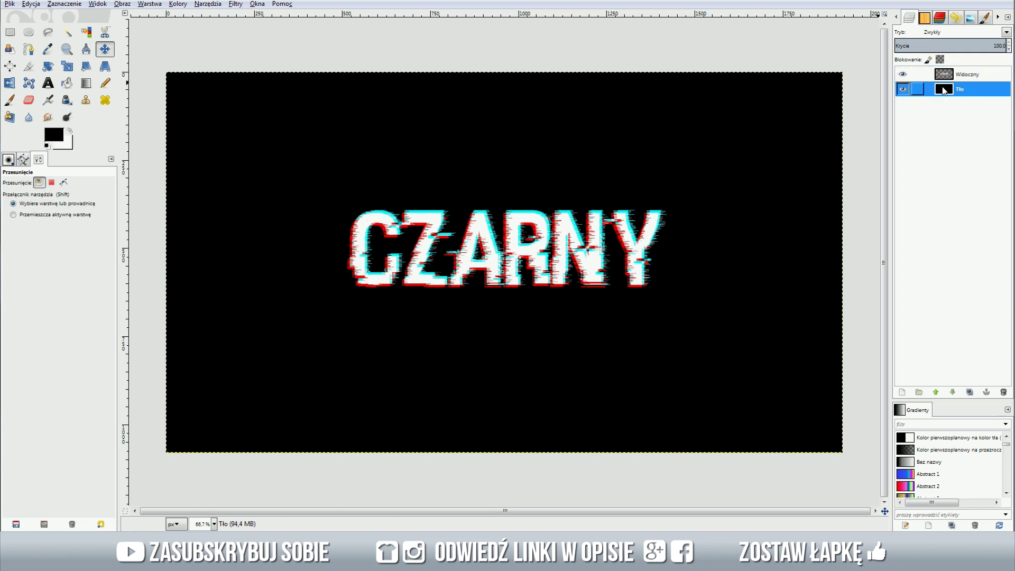
pyautogui.click(235, 3)
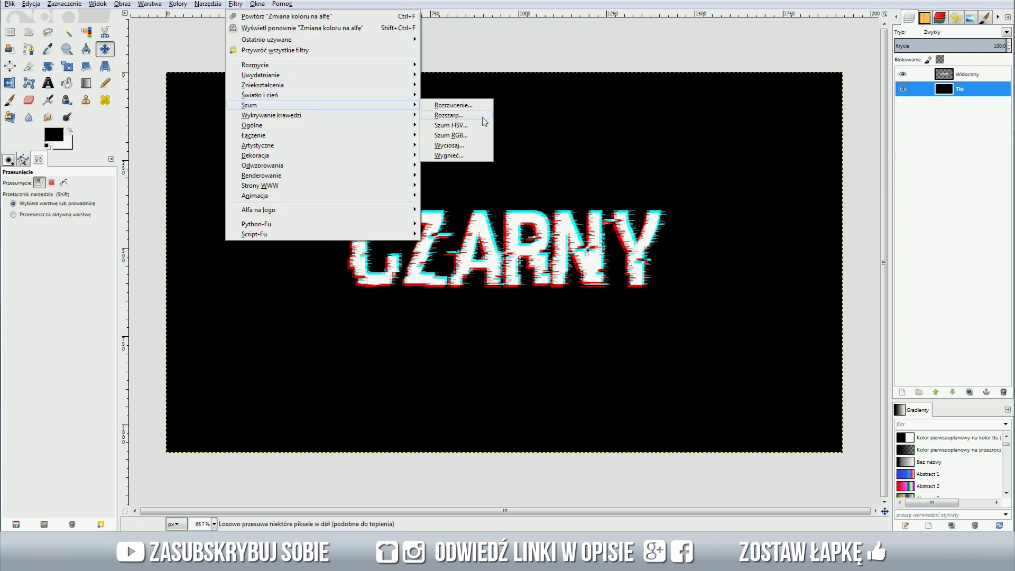
pyautogui.click(482, 122)
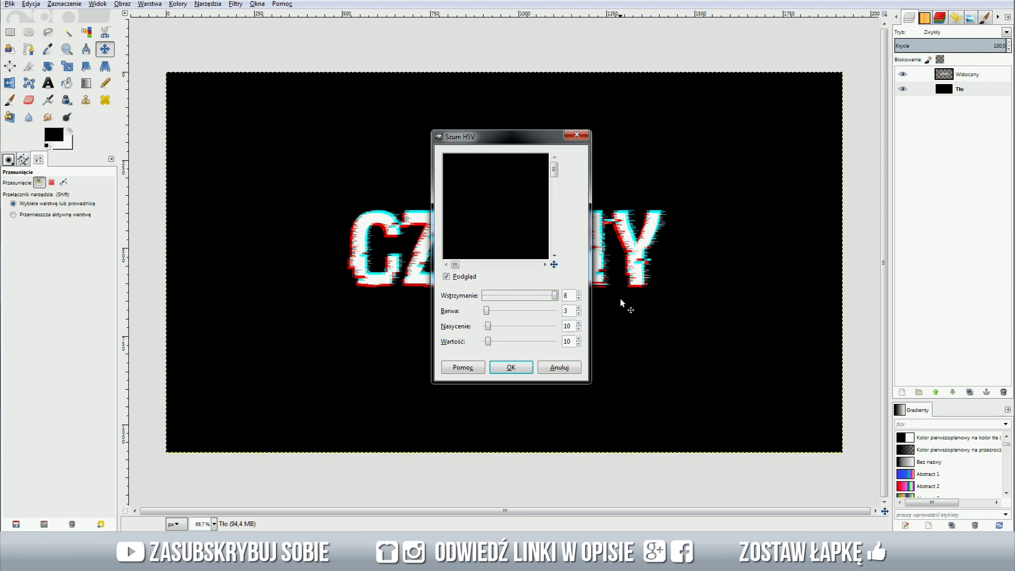
pyautogui.moveTo(487, 310)
pyautogui.mouseDown()
pyautogui.moveTo(582, 311)
pyautogui.moveTo(582, 327)
pyautogui.mouseUp()
pyautogui.moveTo(488, 341); pyautogui.dragTo(615, 351)
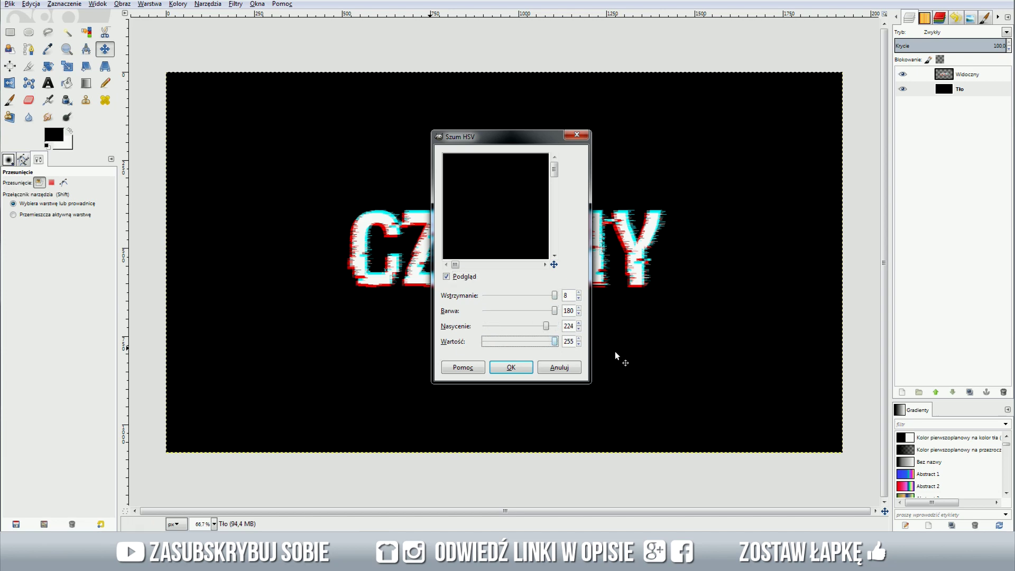
pyautogui.click(509, 368)
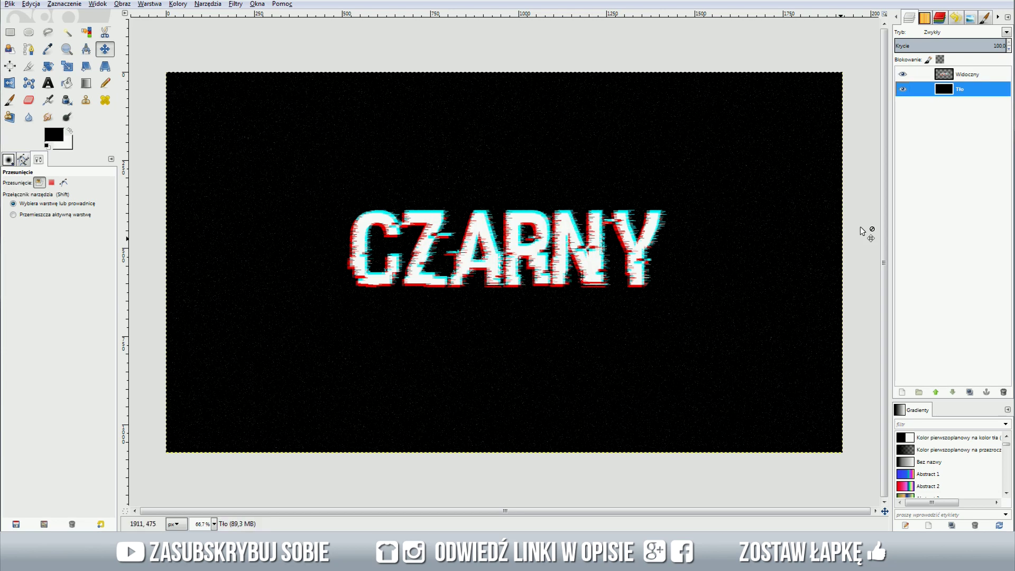
pyautogui.click(903, 74)
pyautogui.click(968, 74)
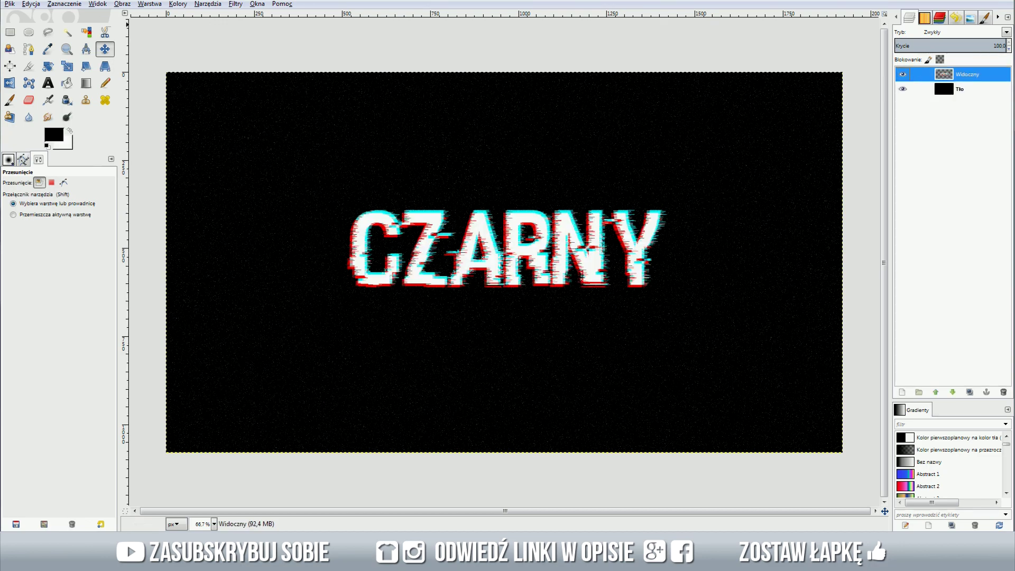
pyautogui.click(233, 4)
pyautogui.moveTo(262, 85)
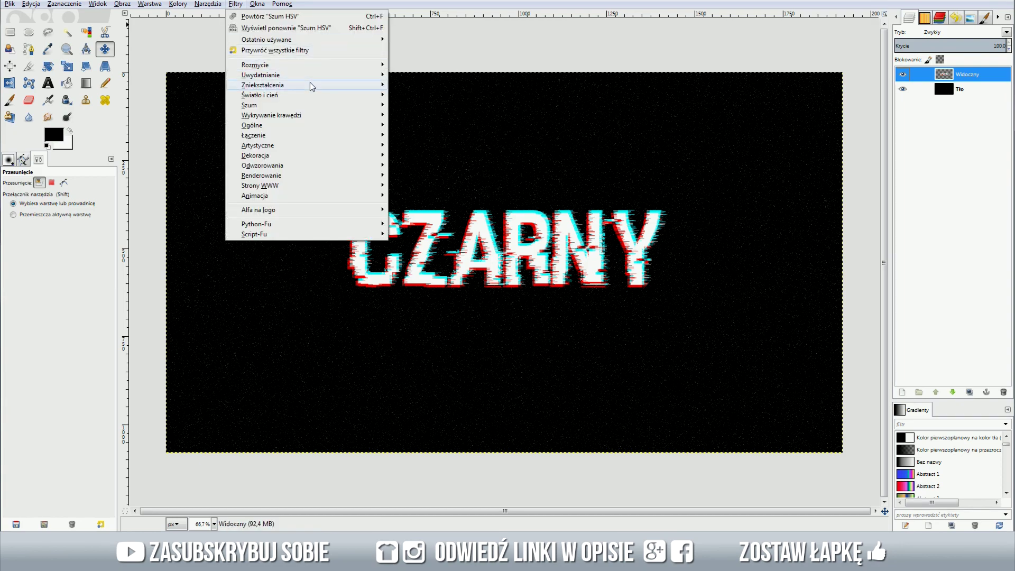
# - Apply Whirl and Pinch with angle 20, pinch -0.100 and radius 1.150
pyautogui.click(433, 166)
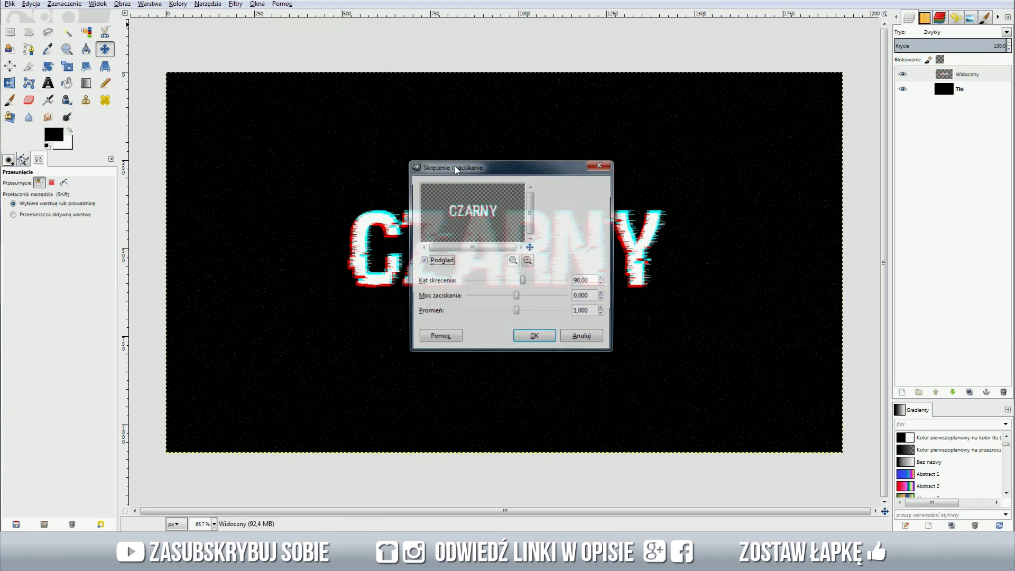
pyautogui.moveTo(592, 282); pyautogui.dragTo(556, 287)
pyautogui.write('20')
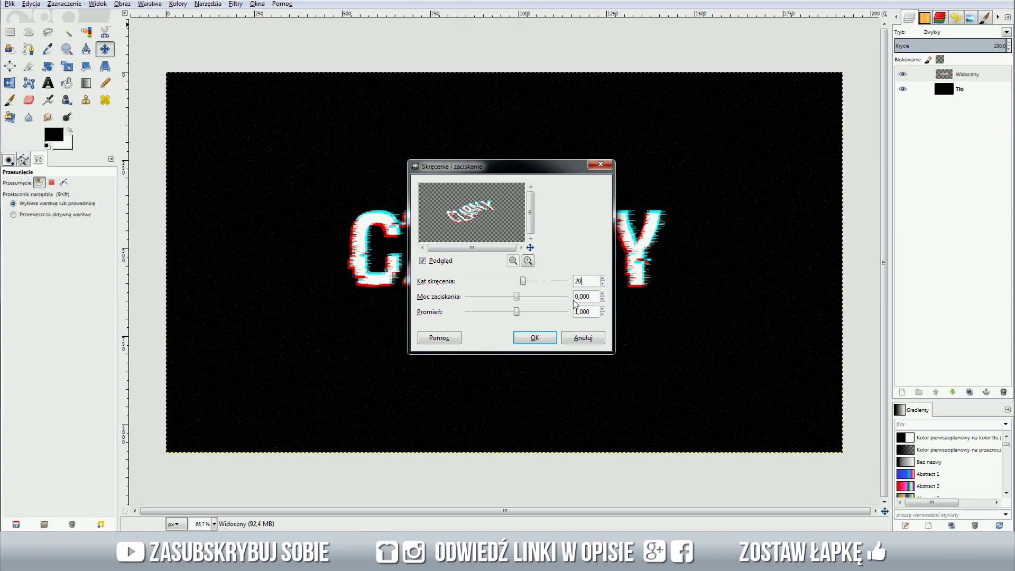
pyautogui.press('Tab')
pyautogui.write('-')
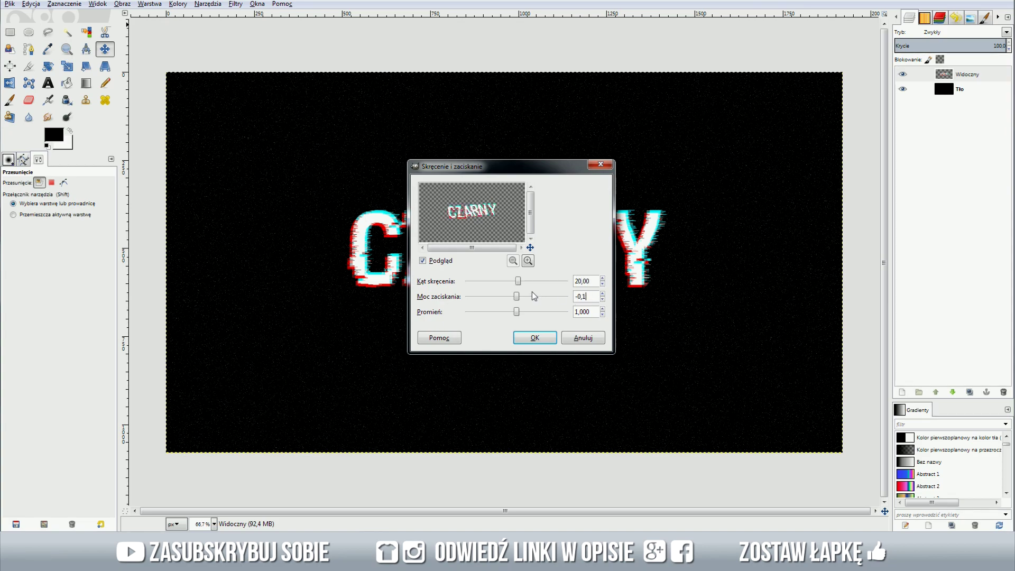
pyautogui.press('Tab')
pyautogui.write('1,150')
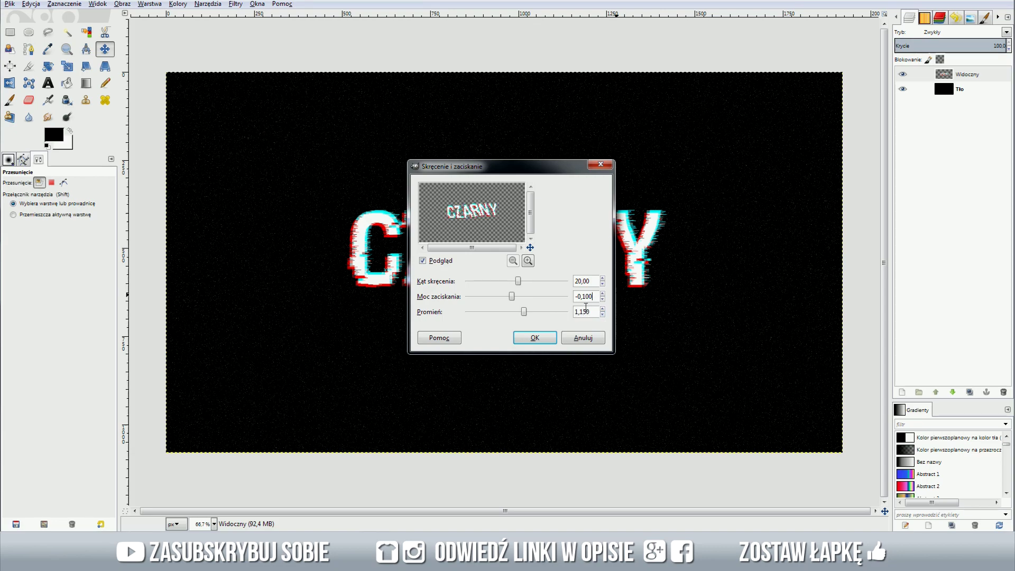
pyautogui.click(535, 338)
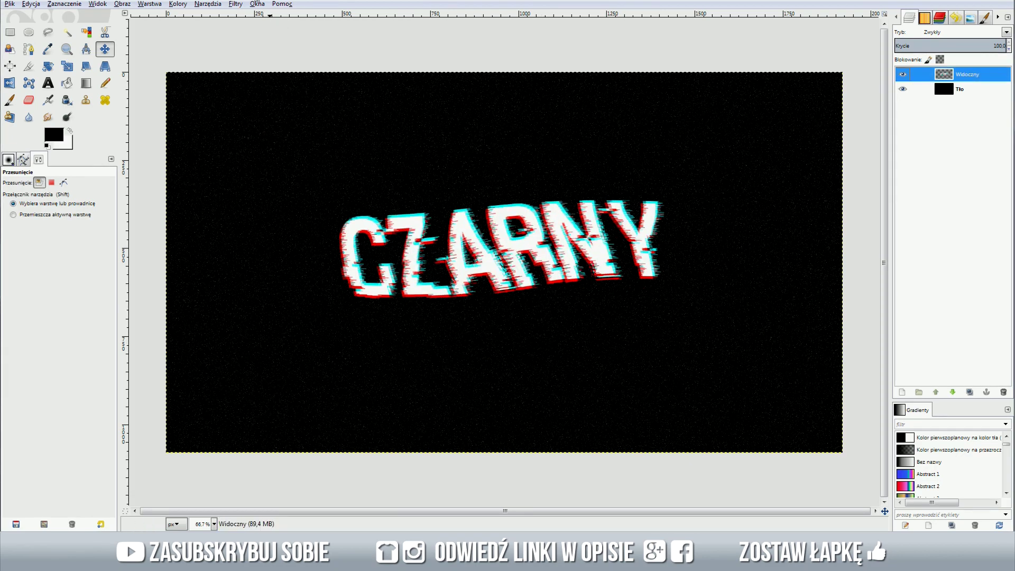
pyautogui.click(235, 5)
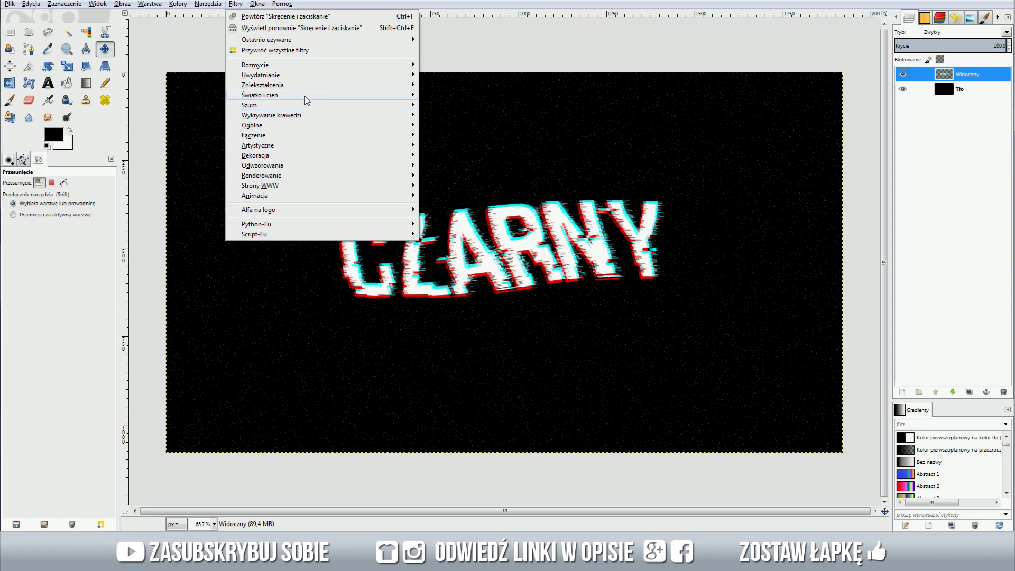
pyautogui.moveTo(262, 84)
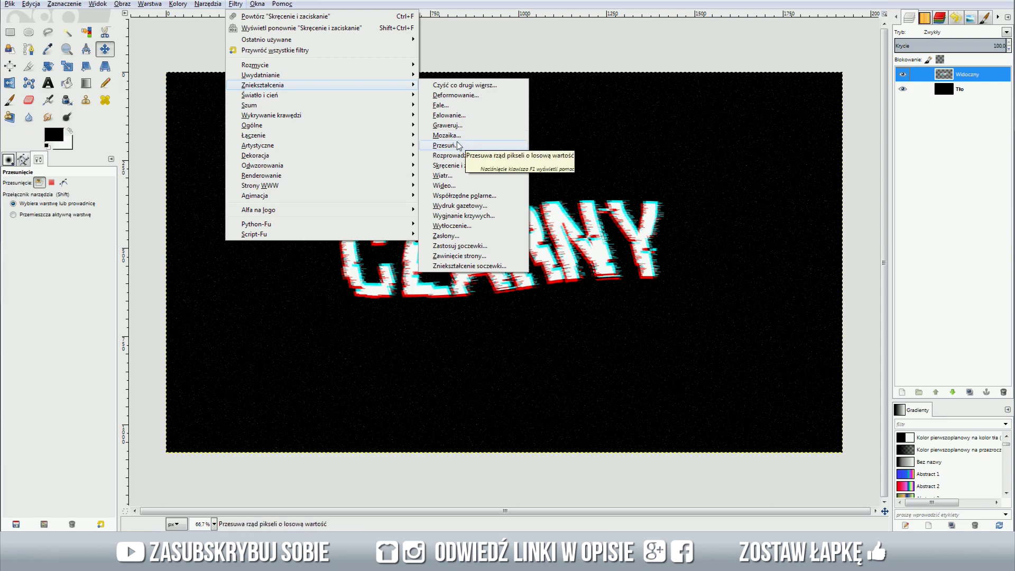
# - Apply a horizontal Shift of 5 px to the Widoczny text
pyautogui.click(458, 146)
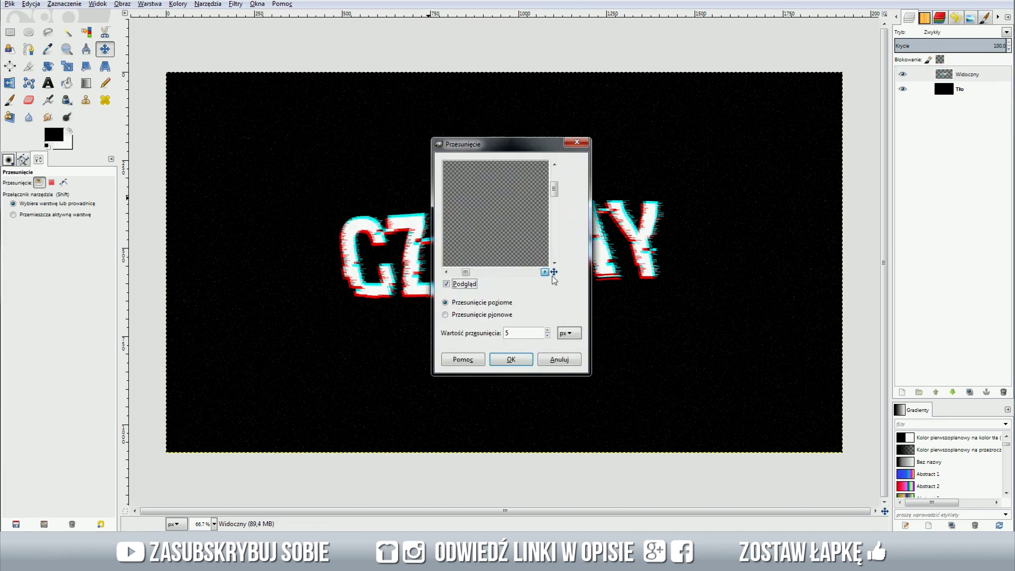
pyautogui.moveTo(553, 272); pyautogui.dragTo(518, 287)
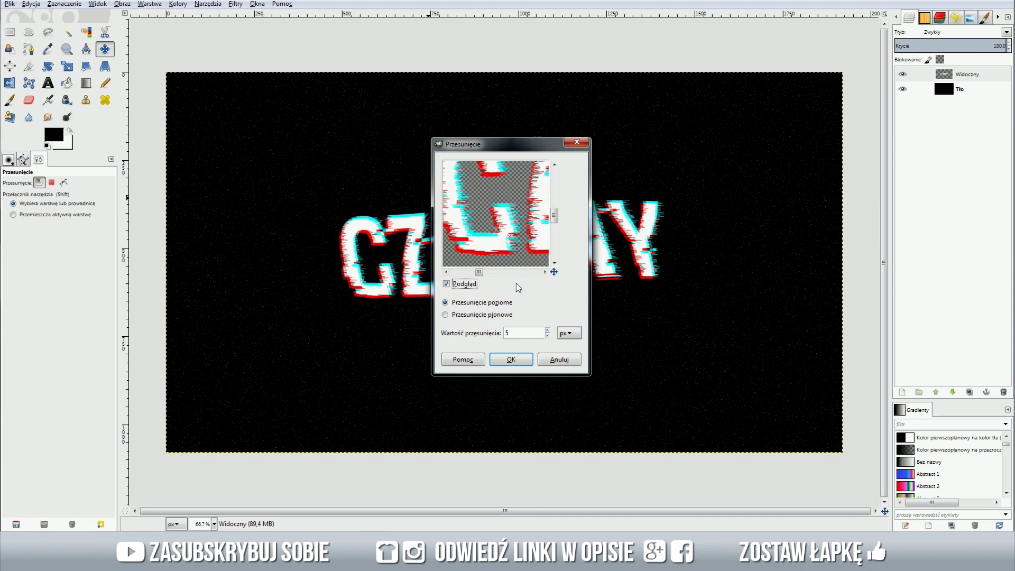
pyautogui.moveTo(515, 229); pyautogui.dragTo(527, 270)
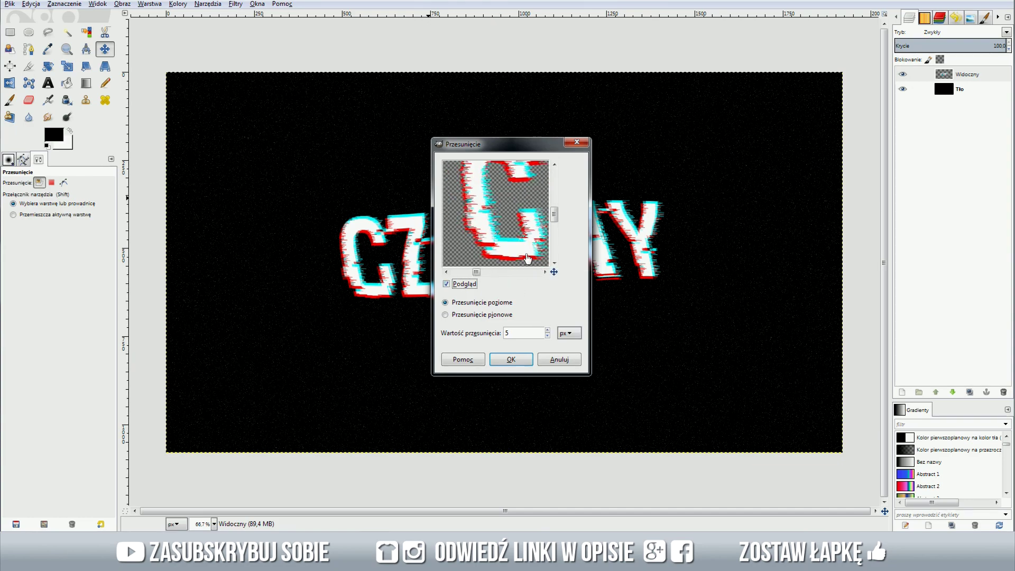
pyautogui.press('Tab')
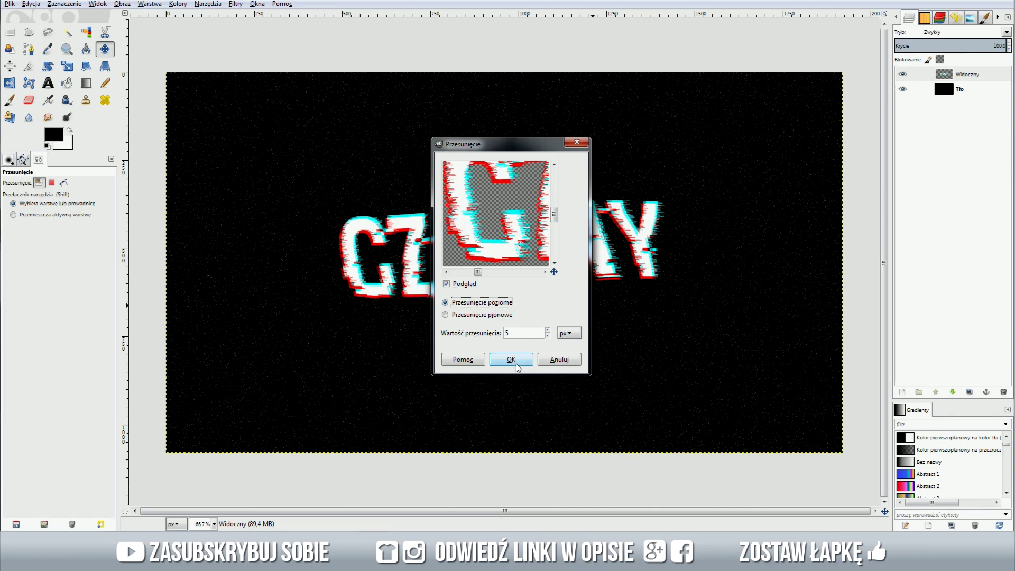
pyautogui.click(516, 362)
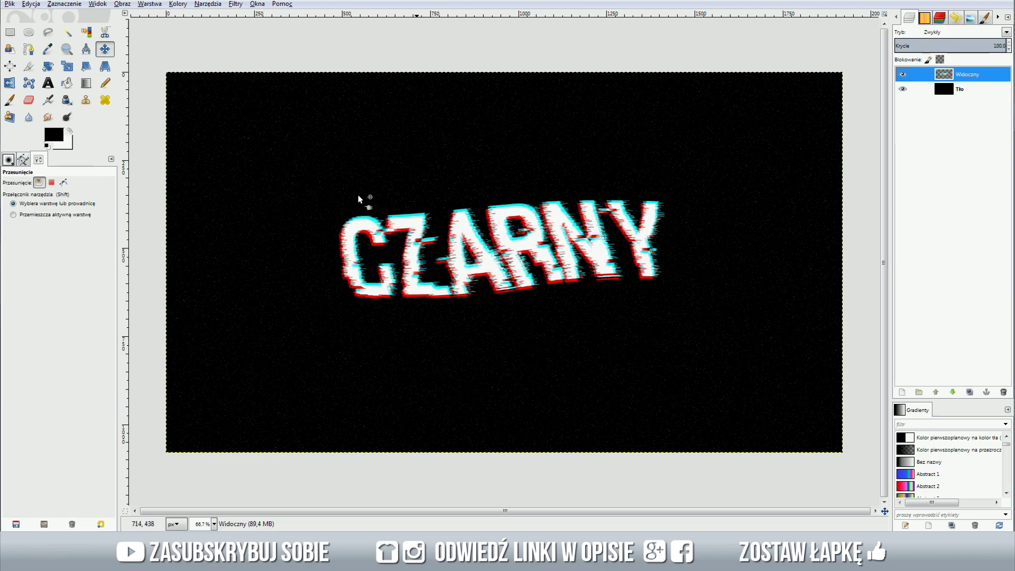
pyautogui.click(233, 7)
pyautogui.moveTo(301, 105)
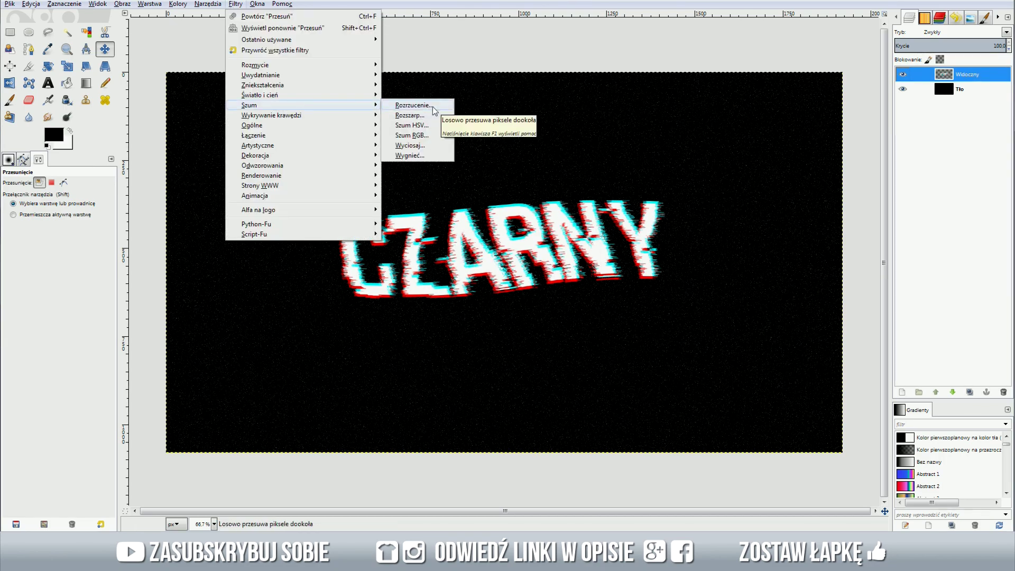
# - Apply a 2 × 2 px Spread to the CZARNY text
pyautogui.click(433, 110)
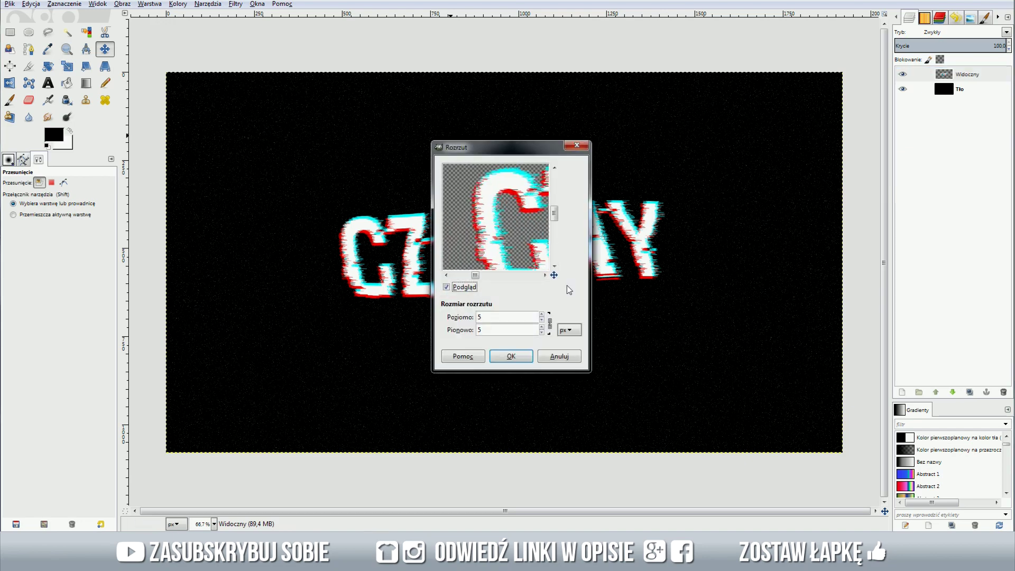
pyautogui.click(458, 317)
pyautogui.press('Tab')
pyautogui.click(520, 356)
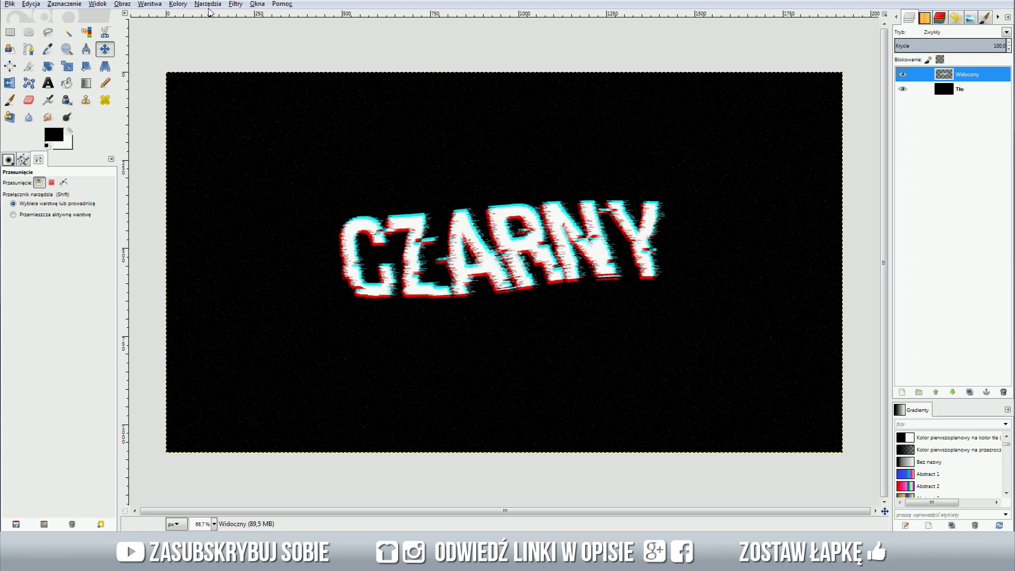
# - Sharpen the text with sharpness 62
pyautogui.click(233, 5)
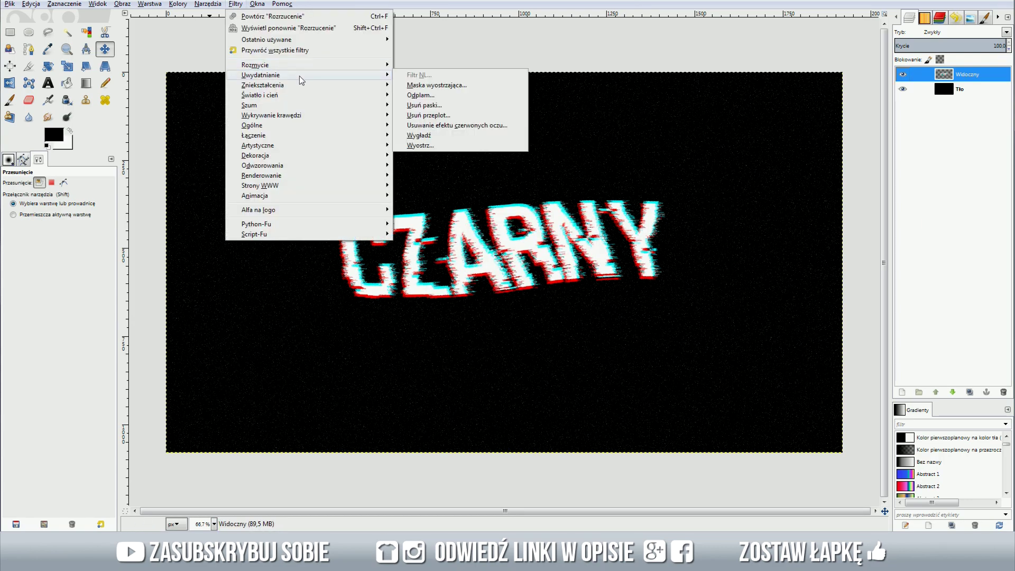
pyautogui.click(452, 145)
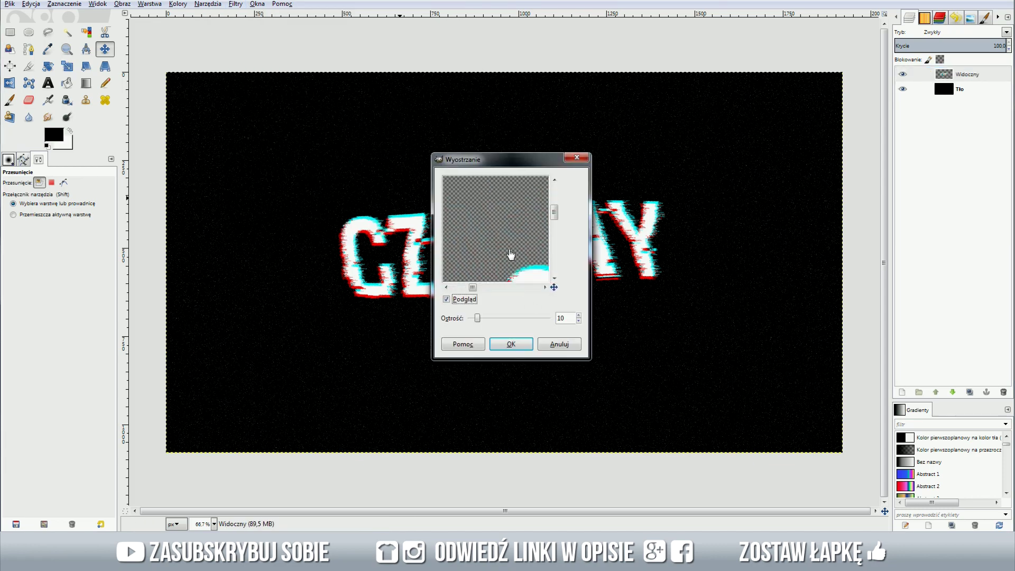
pyautogui.moveTo(498, 215); pyautogui.dragTo(519, 236)
pyautogui.moveTo(483, 320); pyautogui.dragTo(548, 318)
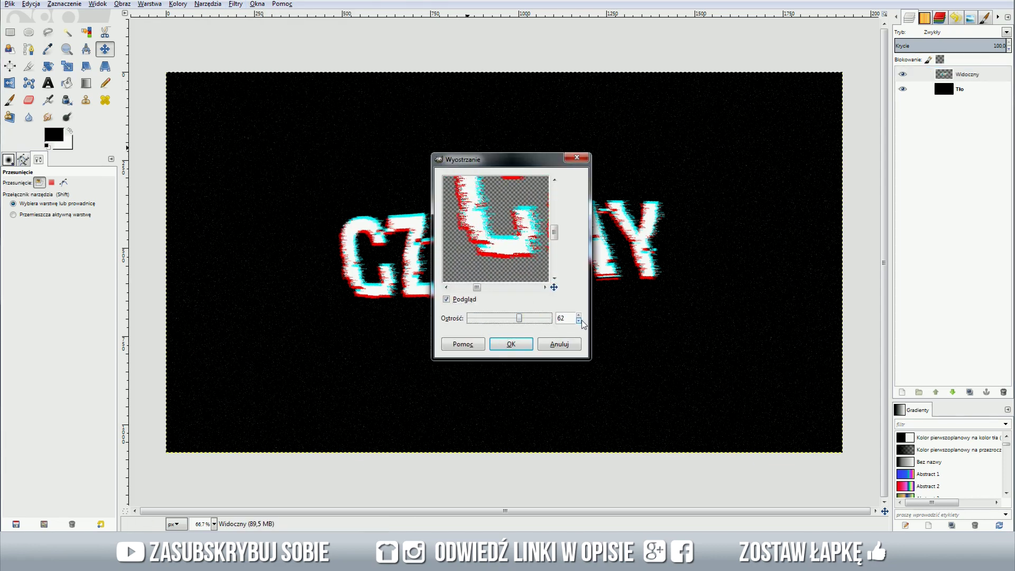
pyautogui.click(511, 344)
# - Zoom in and out to inspect the sharpened glitch CZARNY text
pyautogui.scroll(-4, 521, 346)
pyautogui.scroll(1, 506, 282)
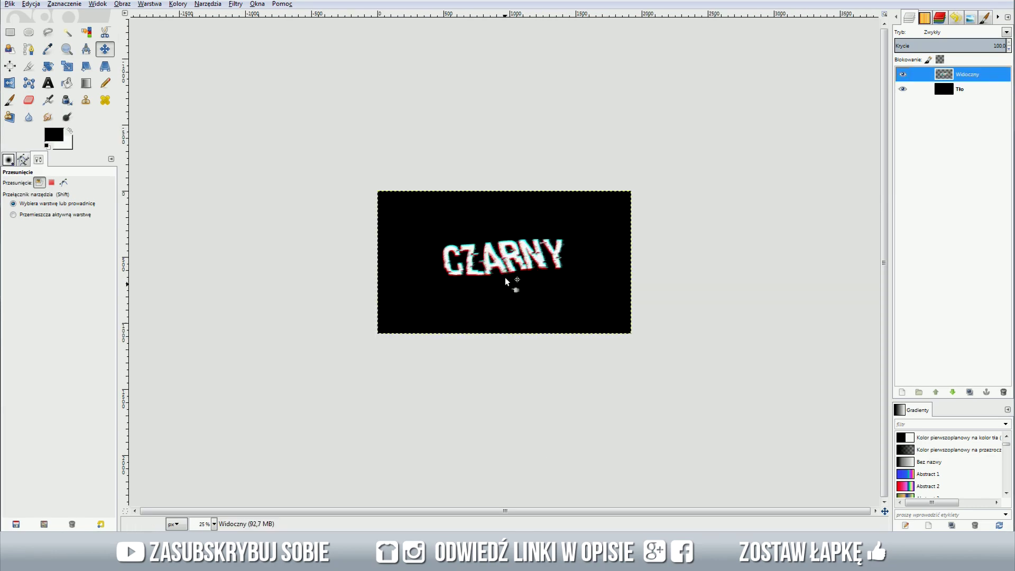
pyautogui.scroll(5, 493, 258)
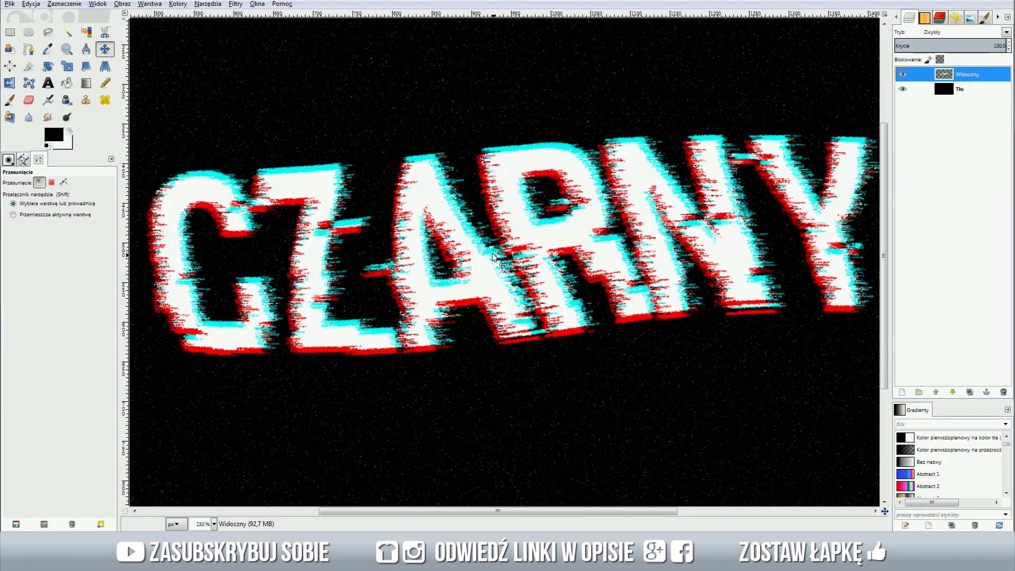
pyautogui.scroll(-1, 493, 258)
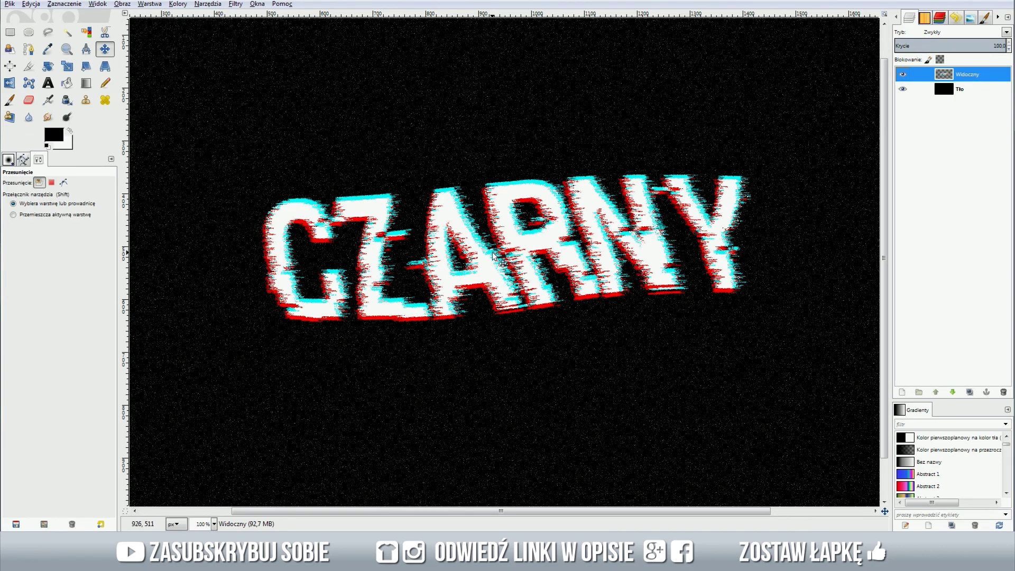
pyautogui.scroll(-1, 493, 257)
pyautogui.scroll(-2, 493, 257)
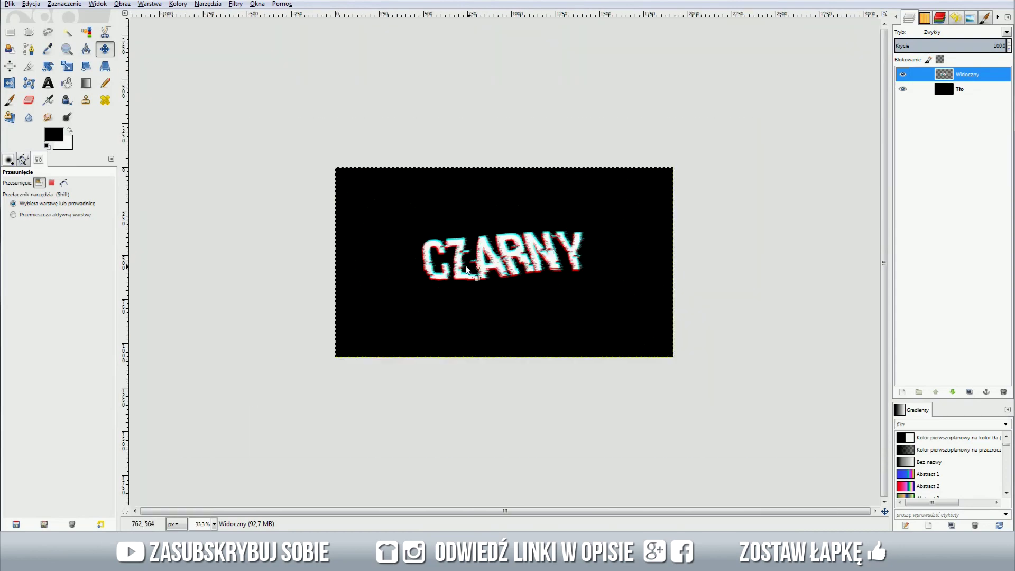
# - Bring up the Export Image dialog, proposing Bez nazwy.png in the Desktop folder
pyautogui.click(19, 7)
pyautogui.click(37, 156)
pyautogui.click(267, 194)
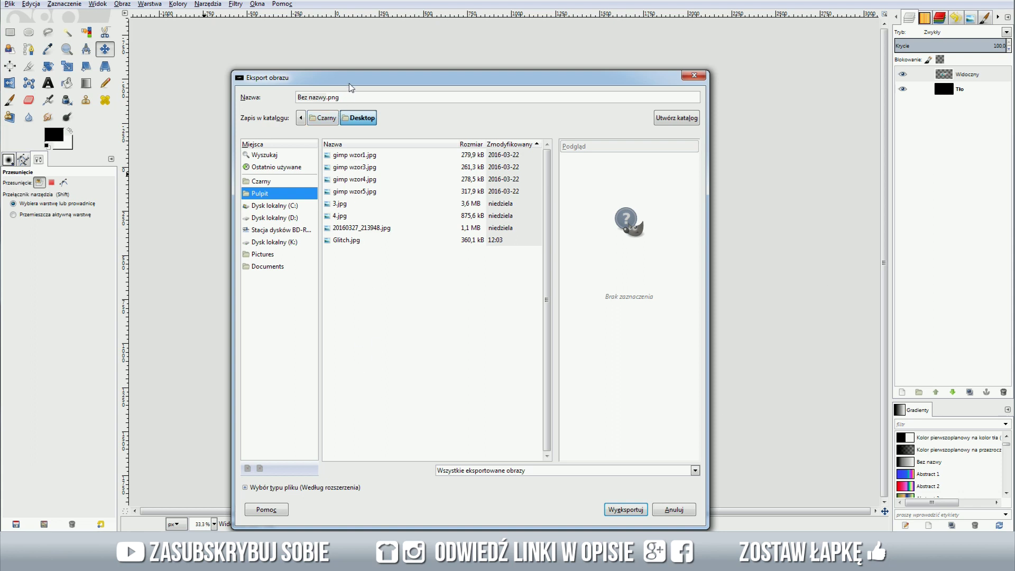
# - Choose JPEG as the export file type for Bez nazwy
pyautogui.moveTo(348, 84); pyautogui.dragTo(351, 48)
pyautogui.click(287, 453)
pyautogui.scroll(-2, 632, 423)
pyautogui.scroll(-2, 632, 423)
pyautogui.scroll(-1, 634, 421)
pyautogui.scroll(-1, 660, 419)
pyautogui.scroll(-1, 660, 419)
pyautogui.scroll(-1, 659, 418)
pyautogui.scroll(-1, 651, 425)
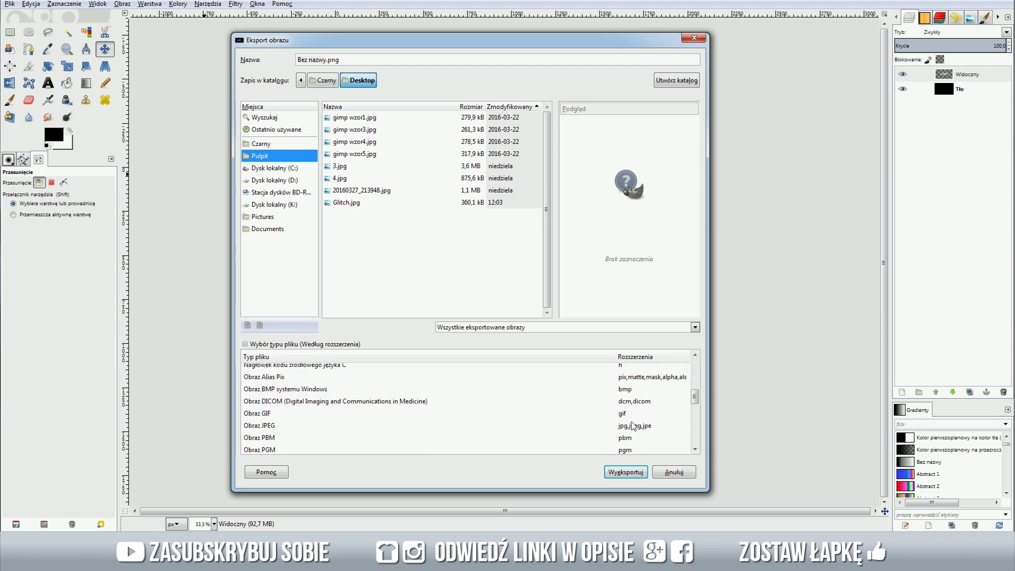
pyautogui.click(628, 427)
# - Export Bez nazwy.jpg to the Desktop with JPEG quality lowered to 40
pyautogui.click(622, 475)
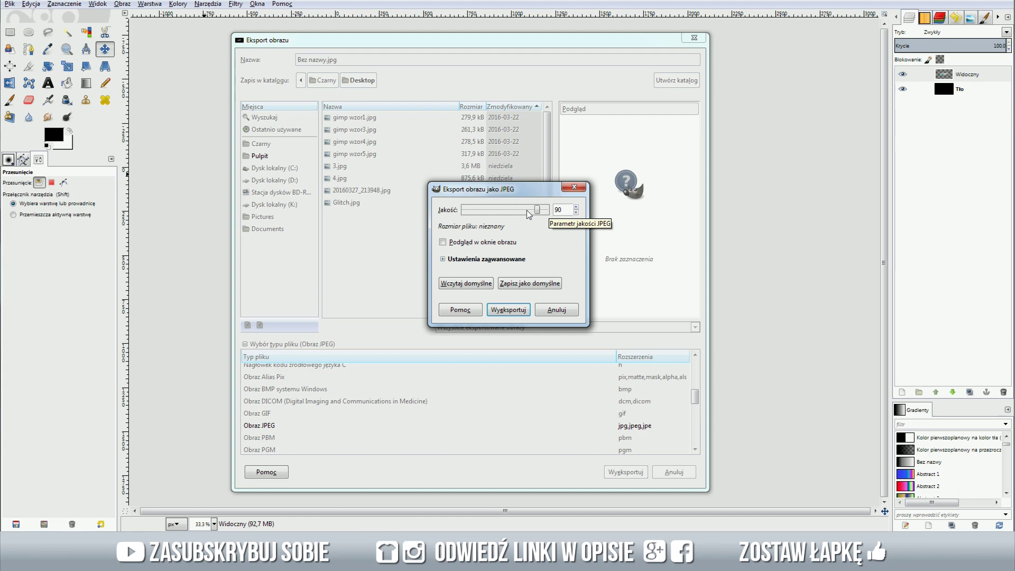
pyautogui.scroll(-4, 534, 211)
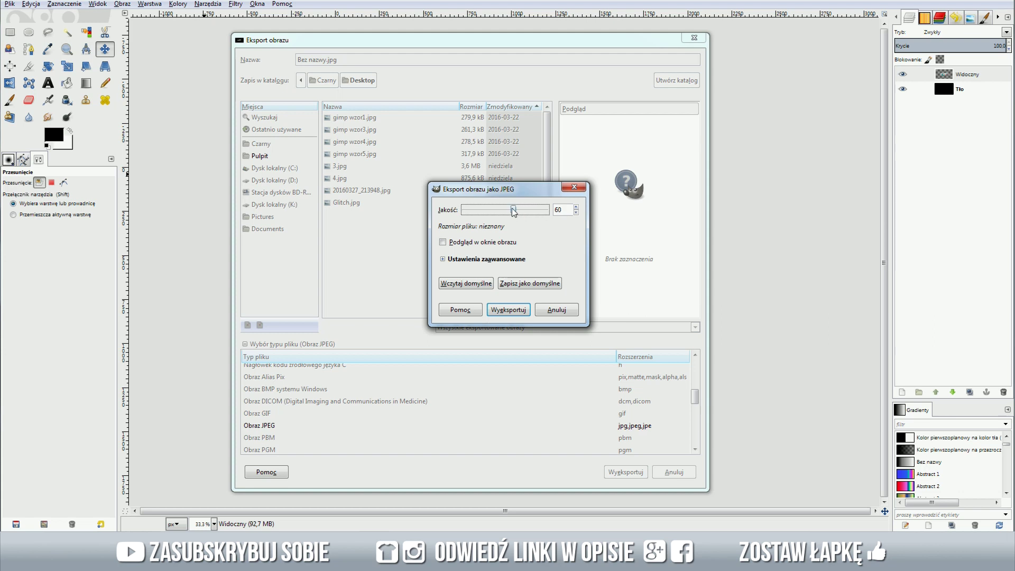
pyautogui.doubleClick(577, 213)
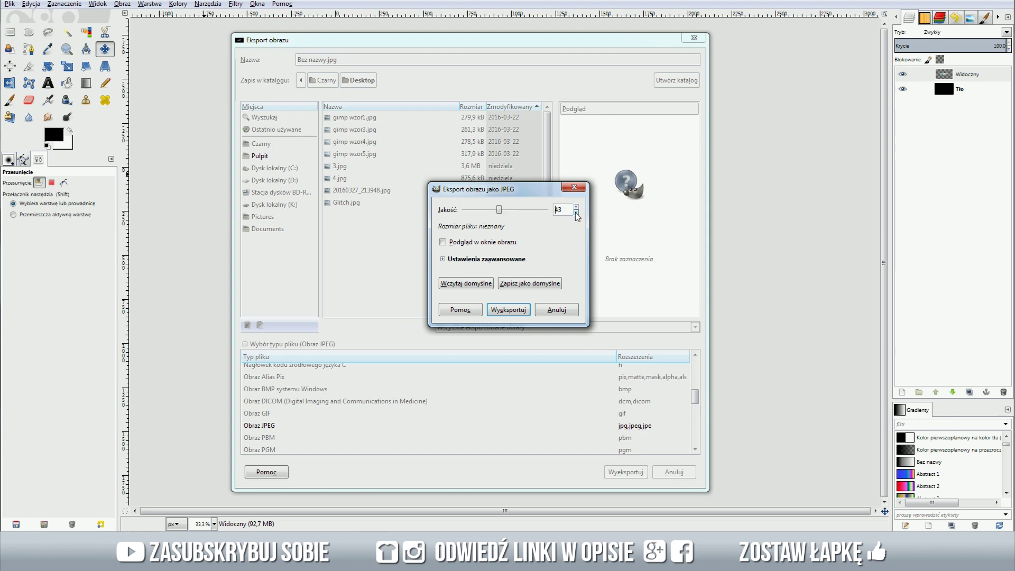
pyautogui.click(510, 310)
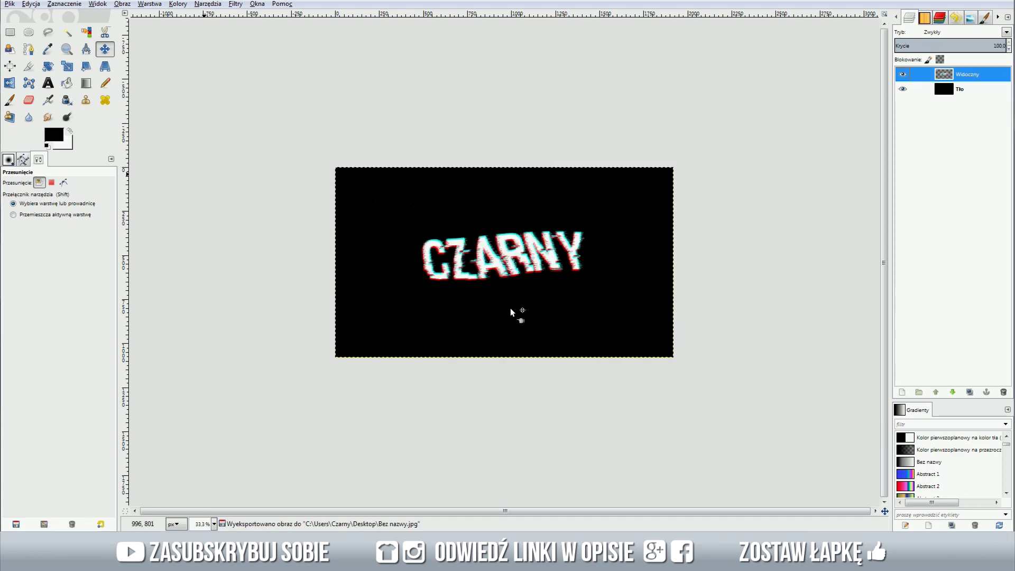